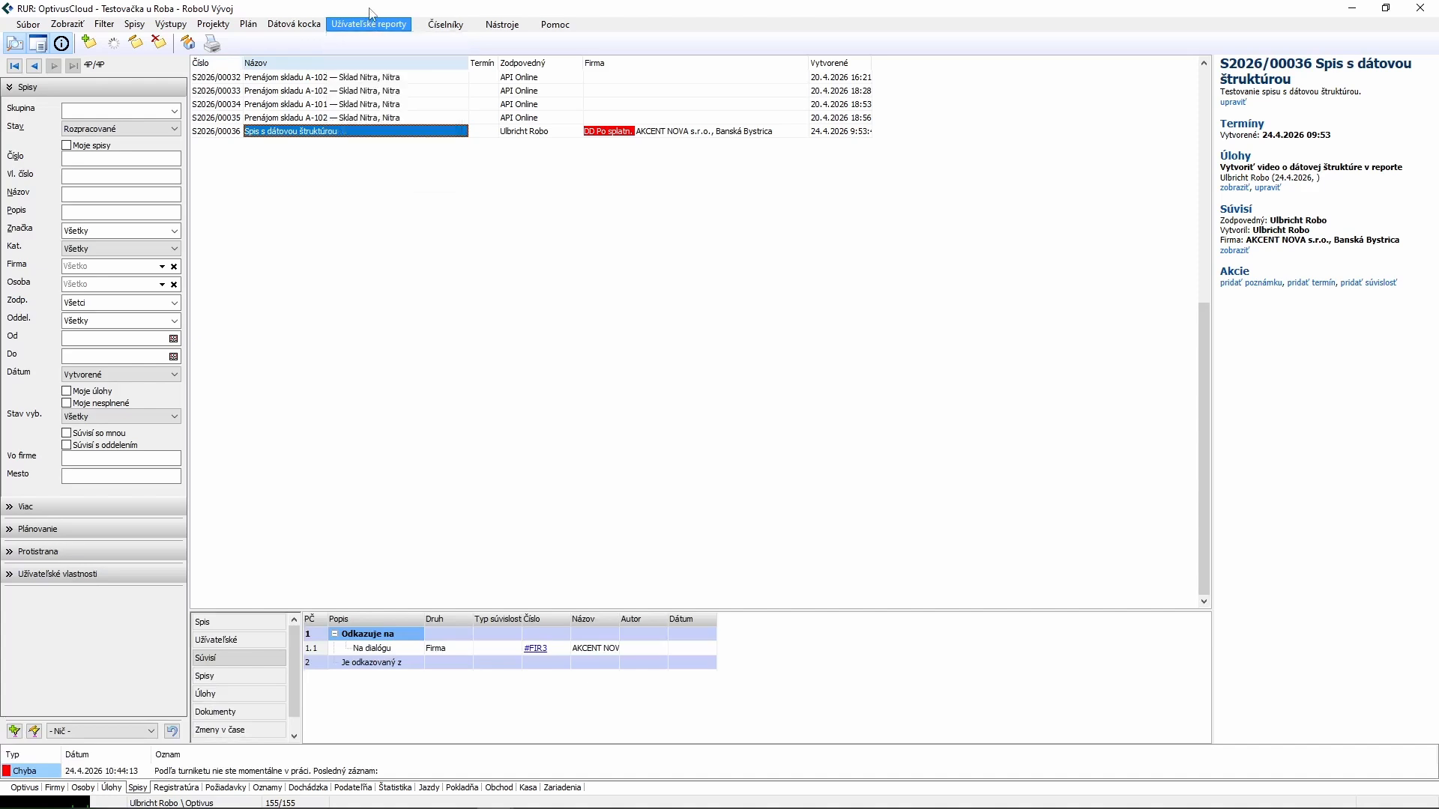
Step: Examine the dsZaskrtniAuto data structure in the rules of the case "Spis s dátovou štruktúrou", leaving the record without changes
double_click(326, 133)
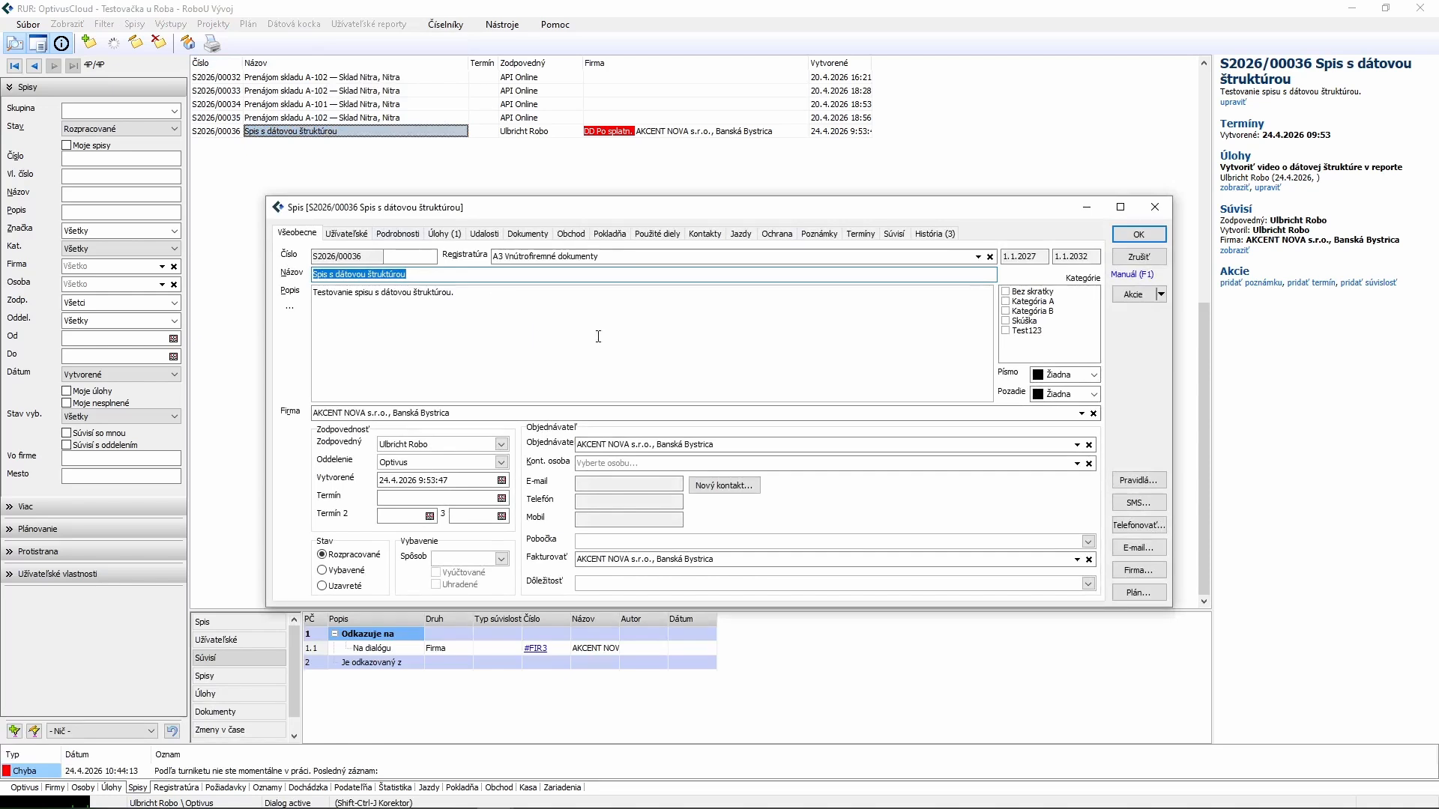
click(1126, 483)
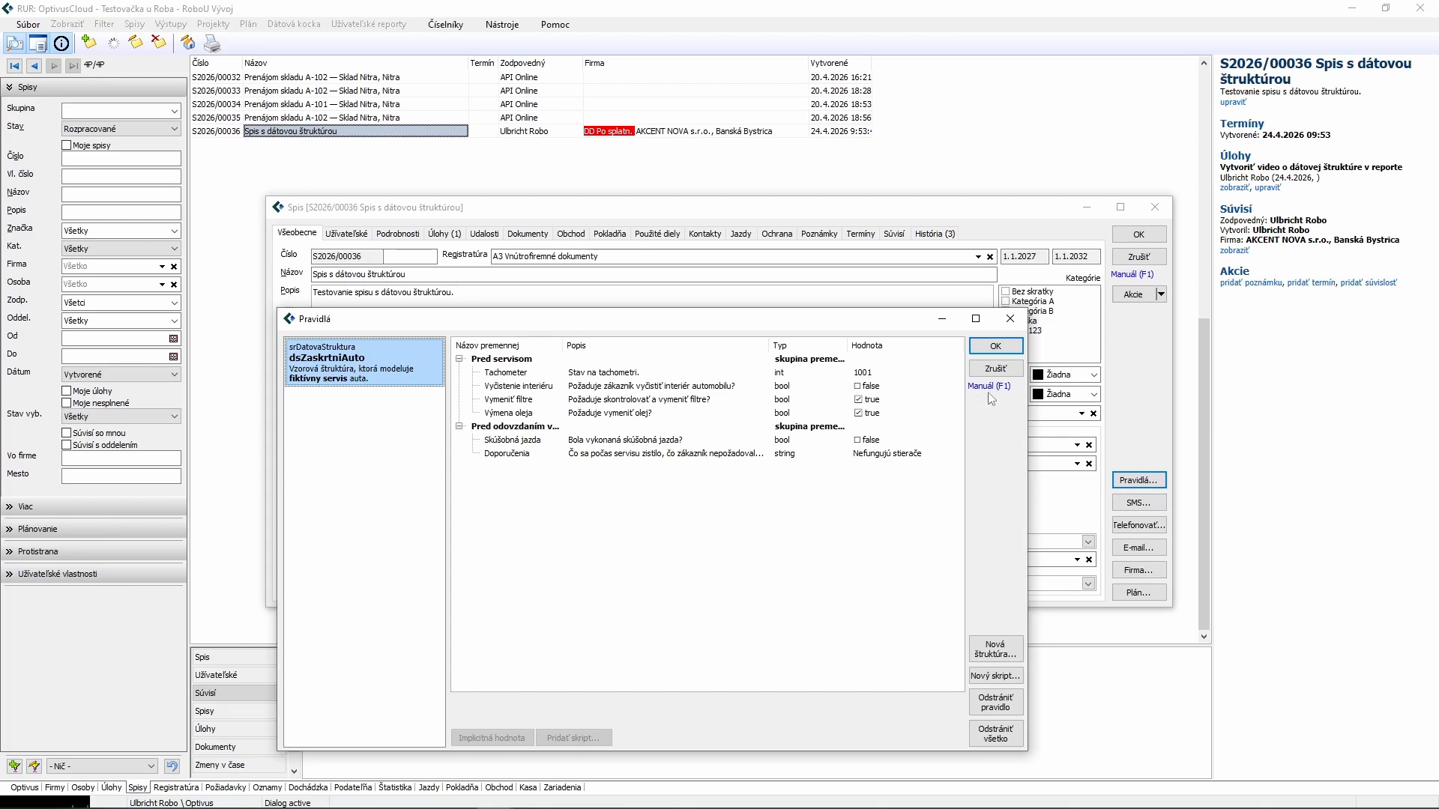
click(996, 369)
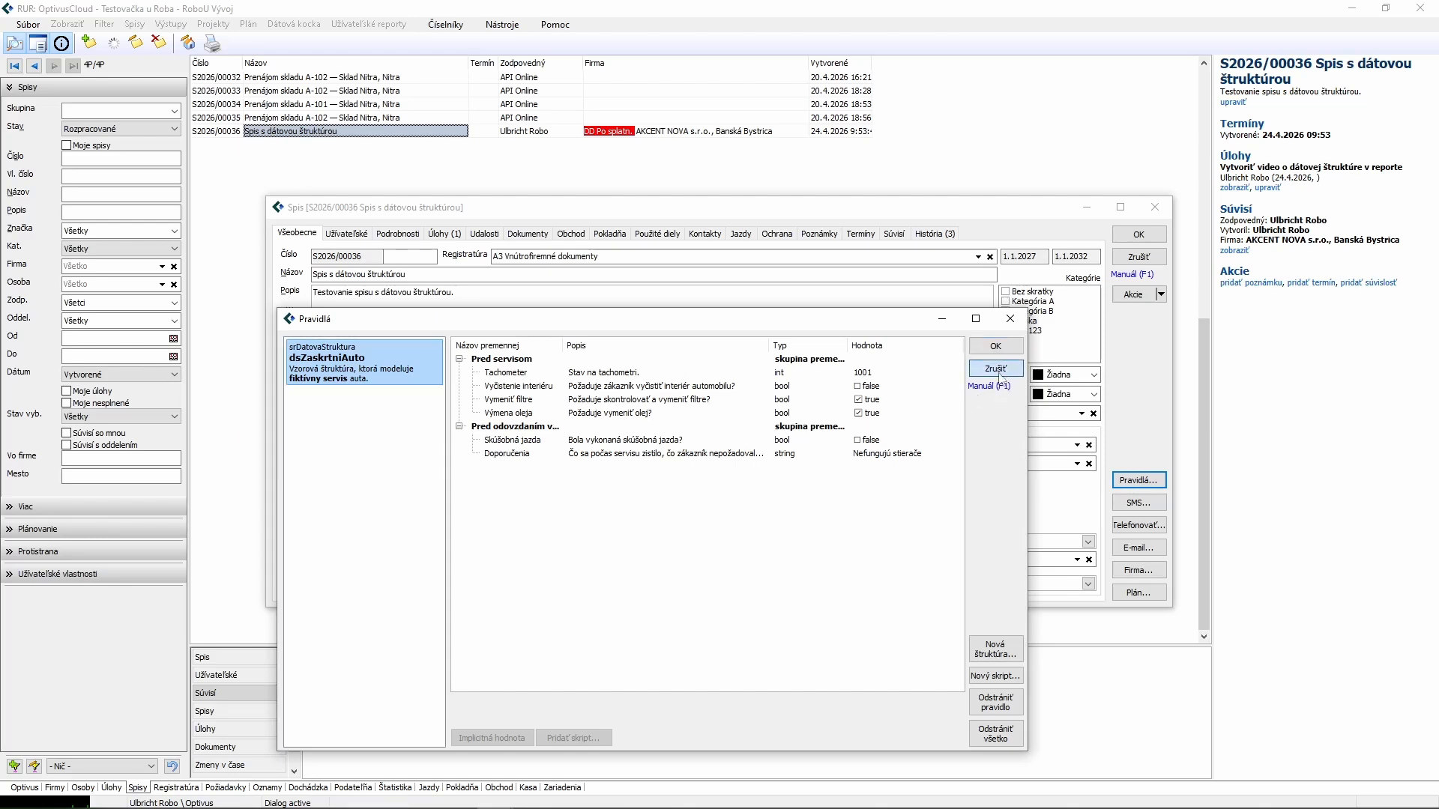
click(1139, 257)
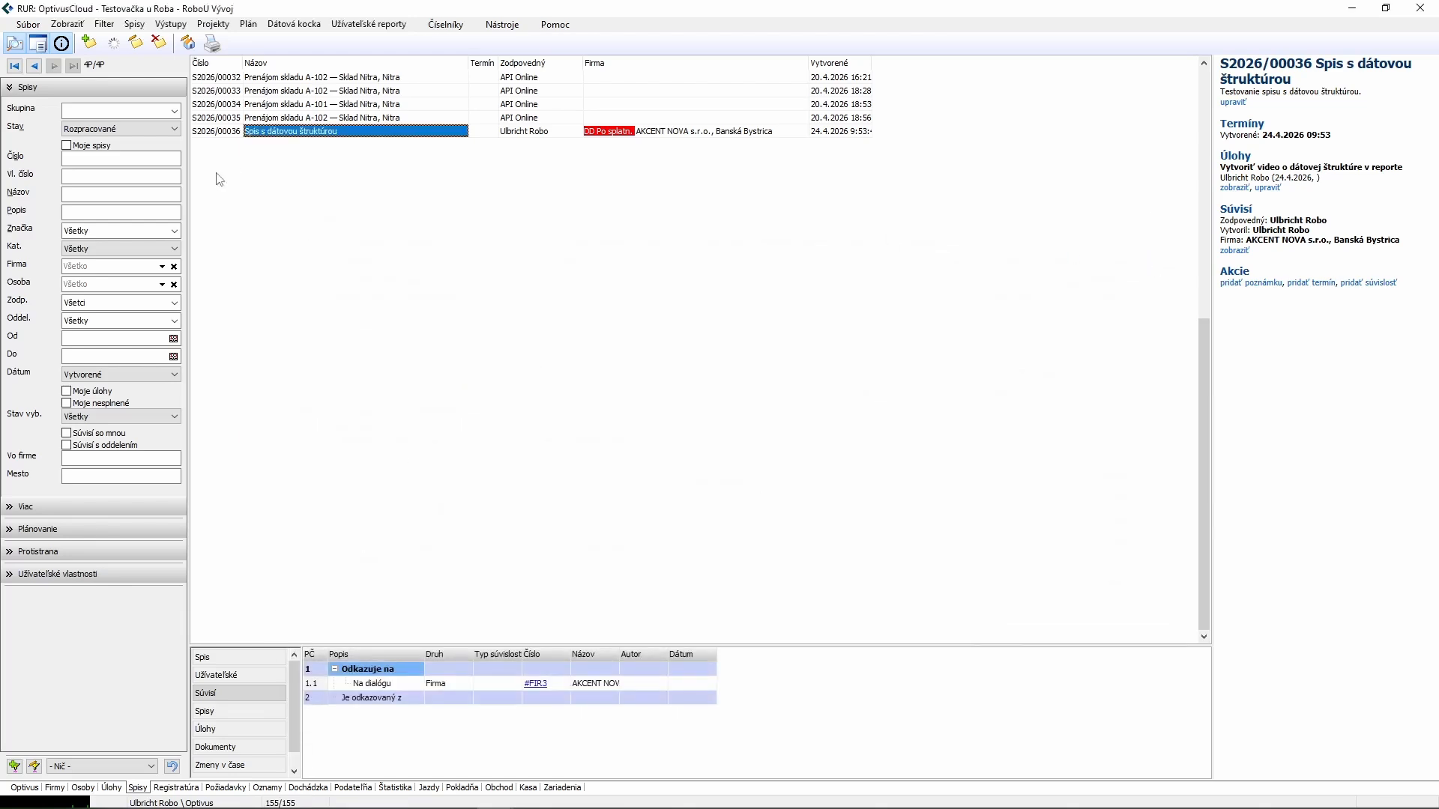
Step: Run the "DŠ v spise" user report for the selected case, review its enlarged preview and close it
click(383, 25)
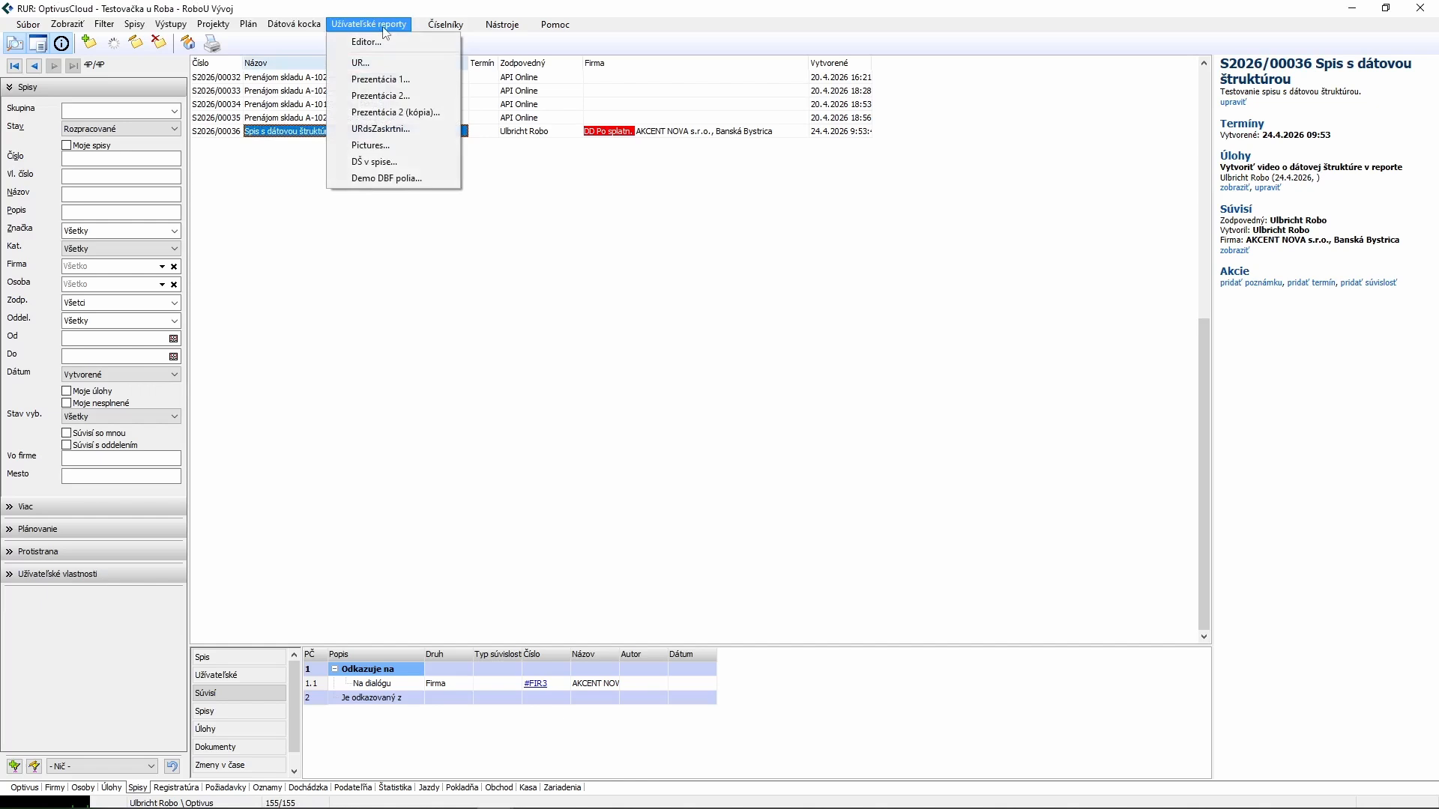
click(403, 166)
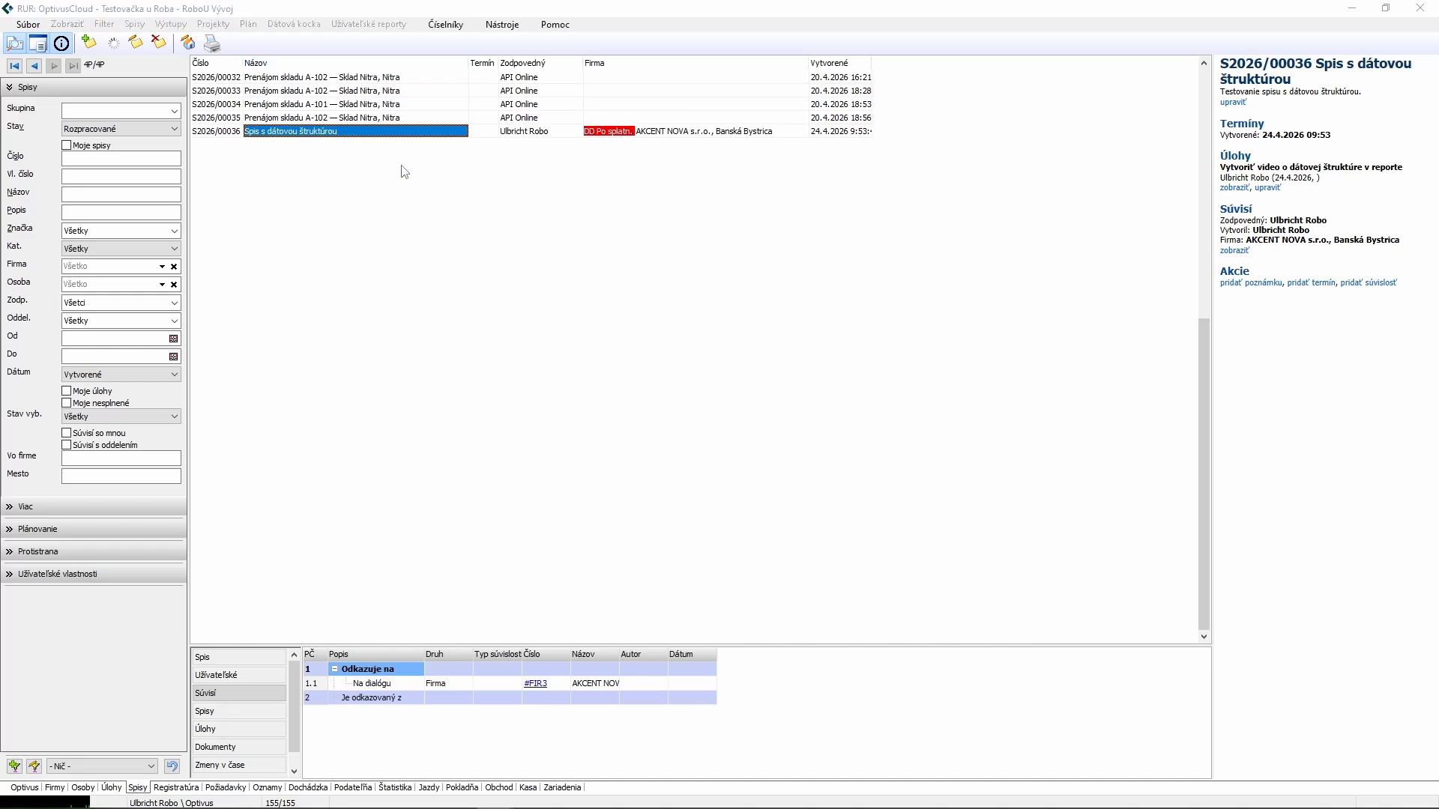
drag(931, 113, 643, 222)
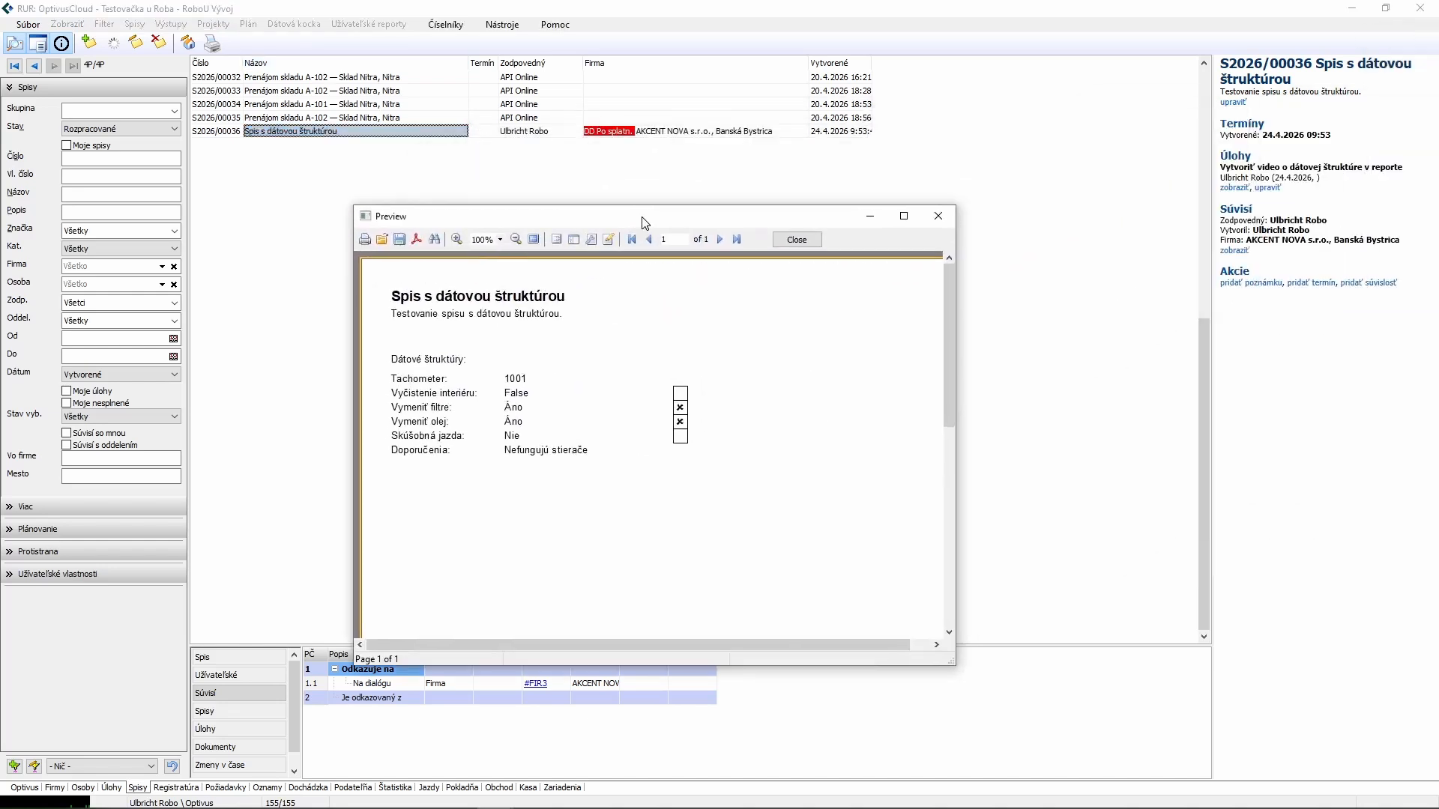
double_click(642, 218)
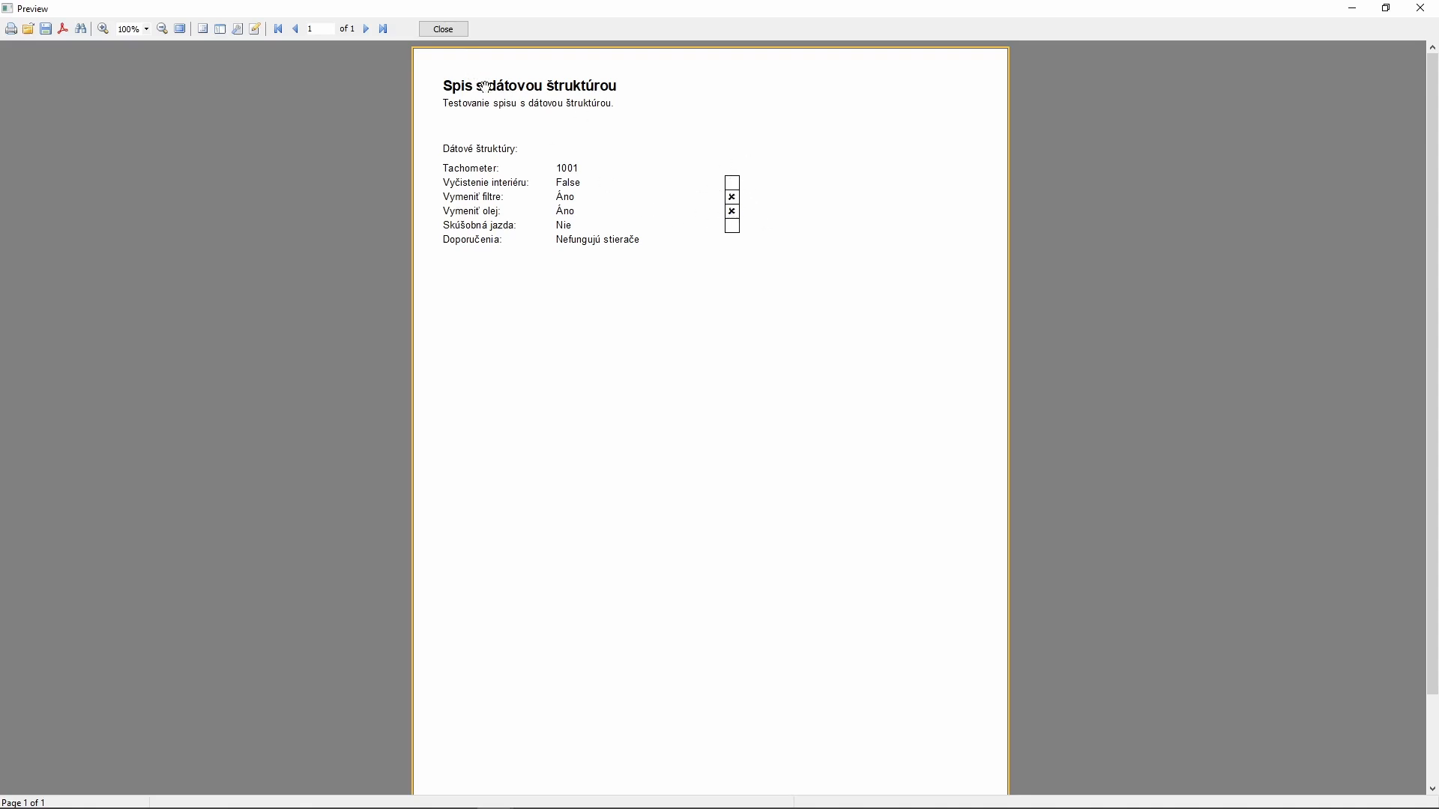
click(444, 30)
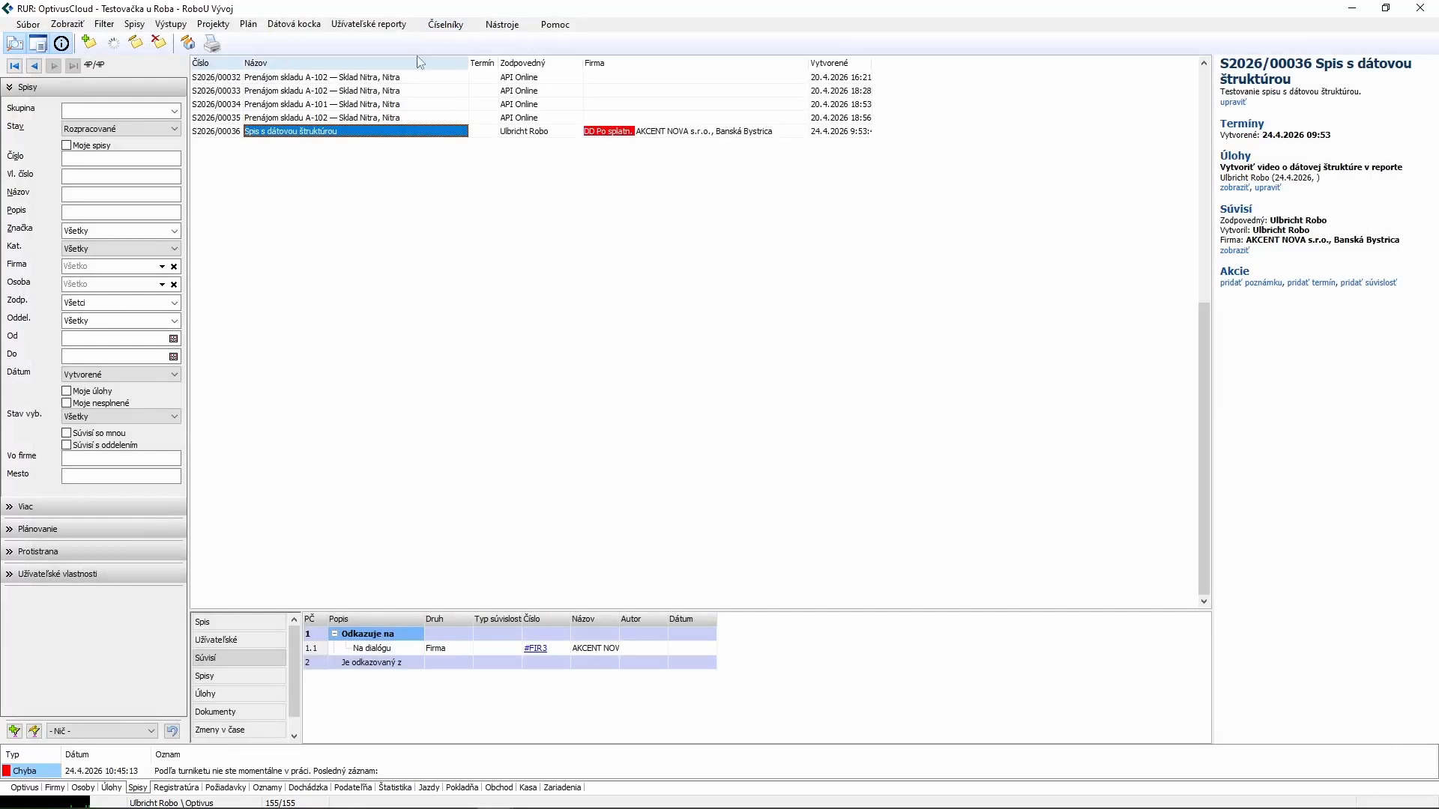
Step: Open the "DŠ v spise" report from the user report editor in the report designer
click(375, 25)
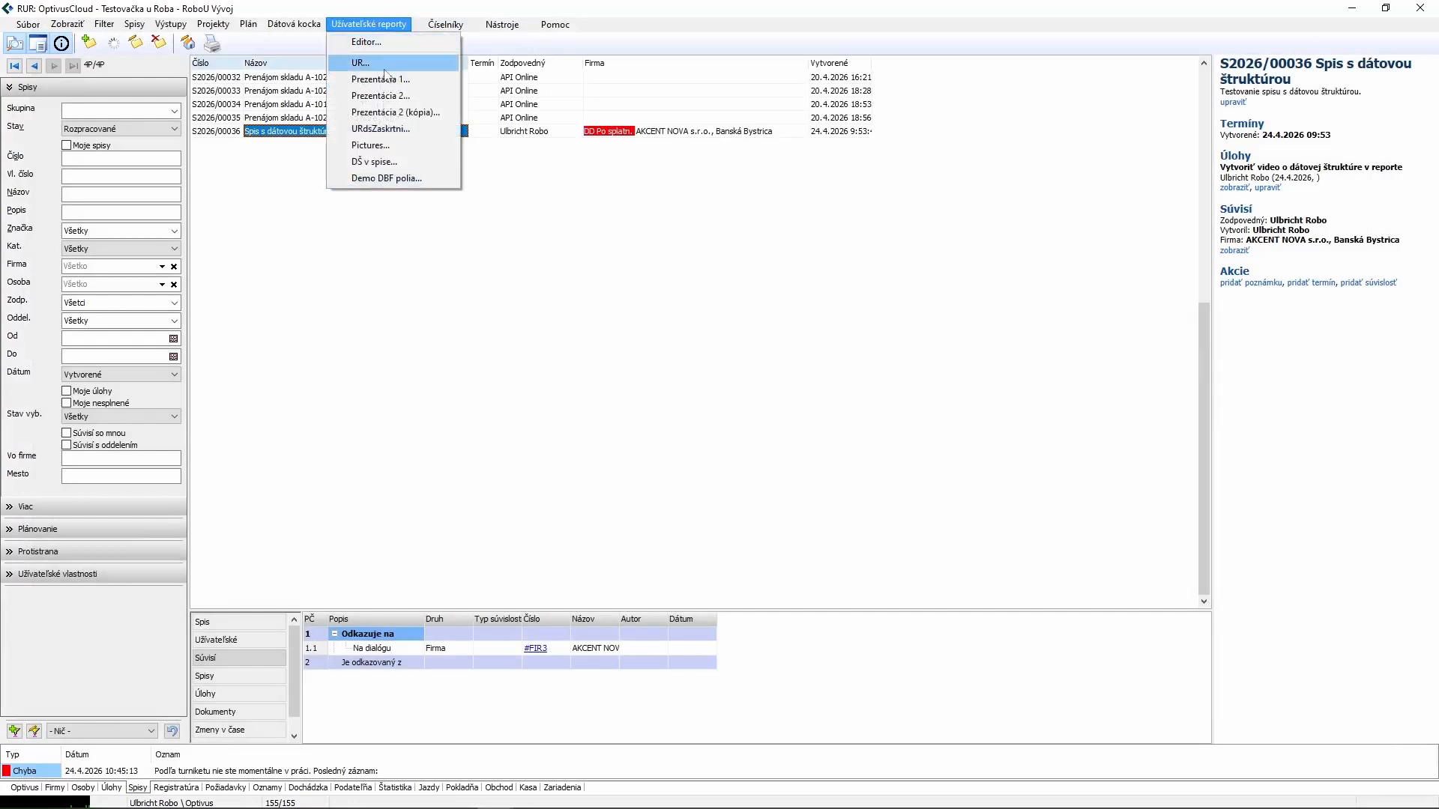
click(382, 47)
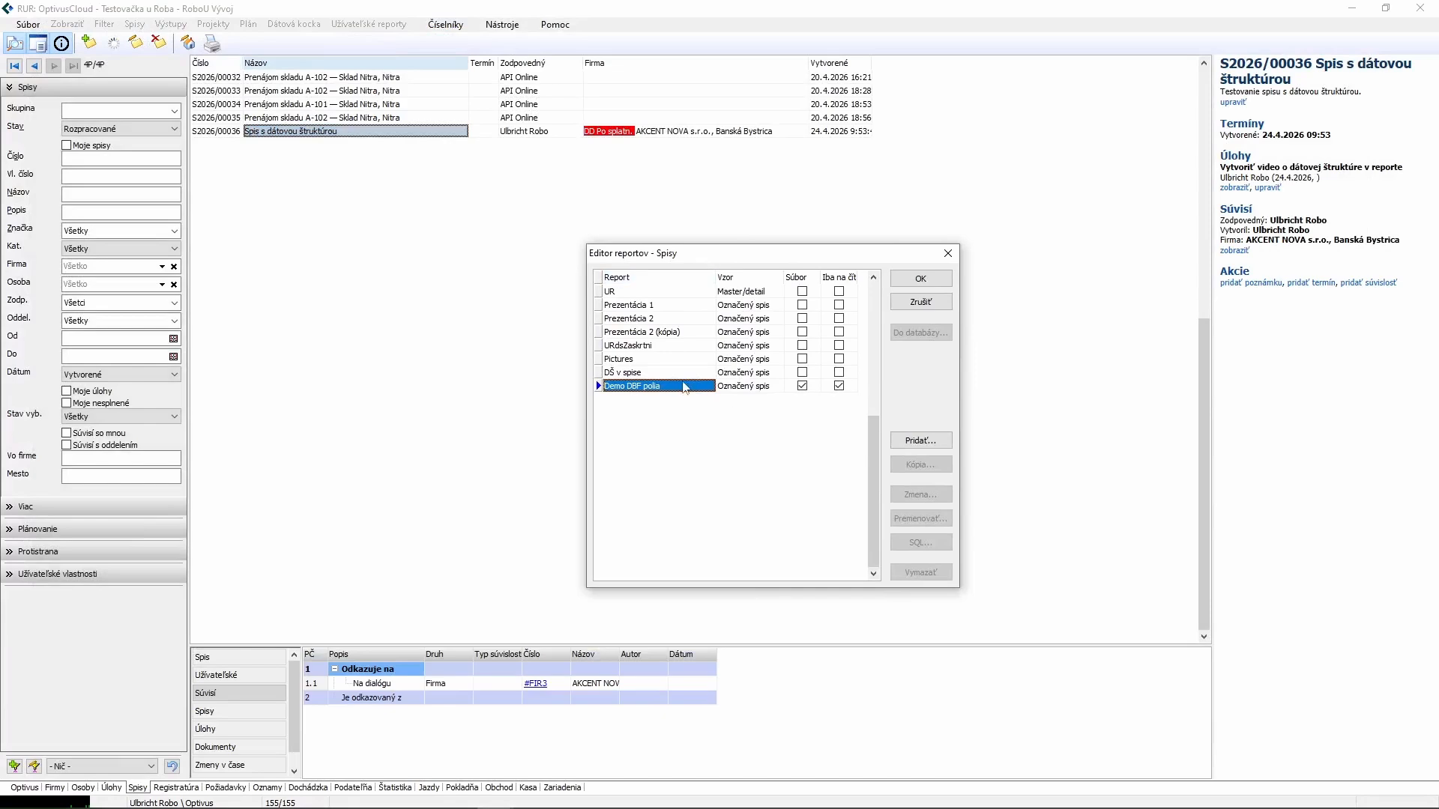
click(640, 373)
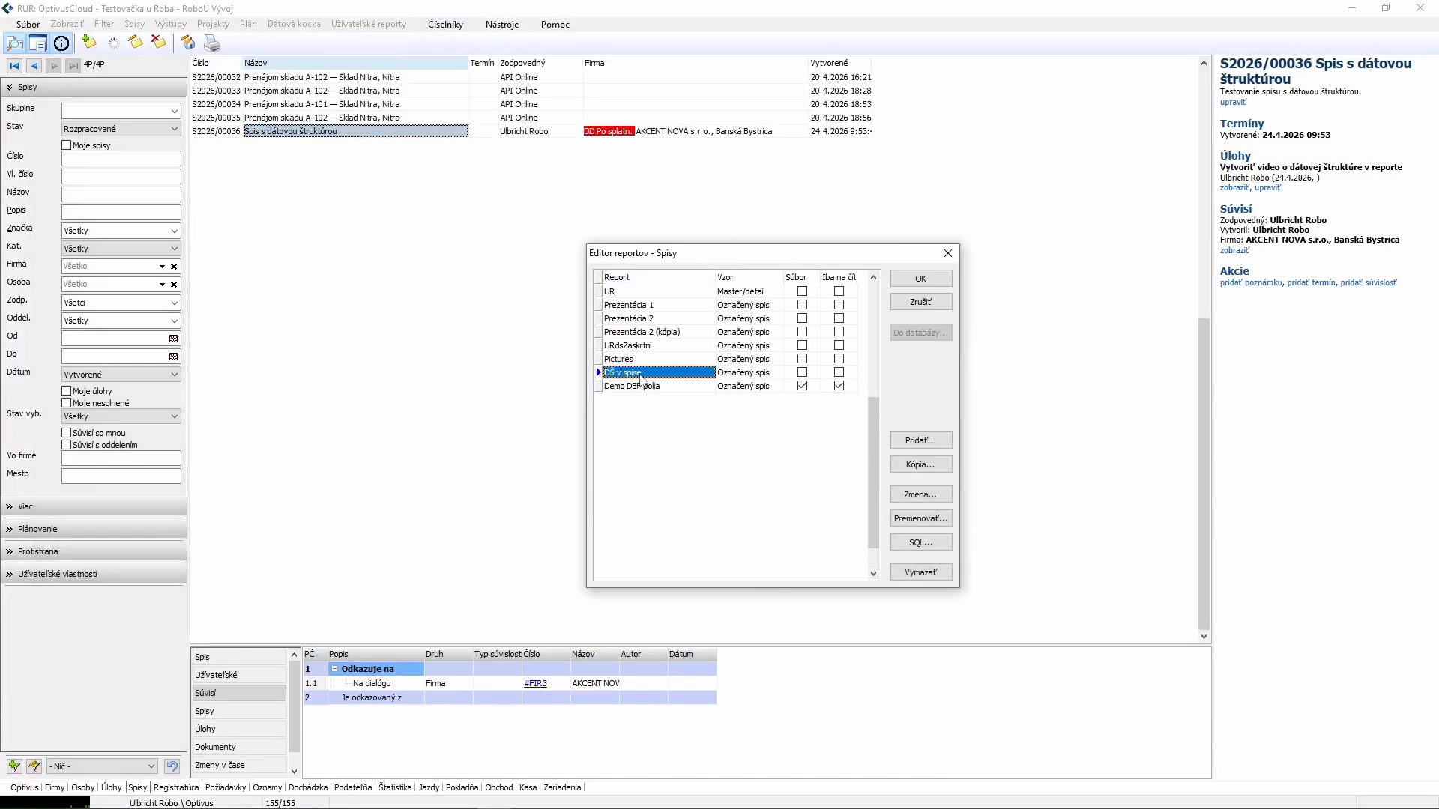
double_click(640, 376)
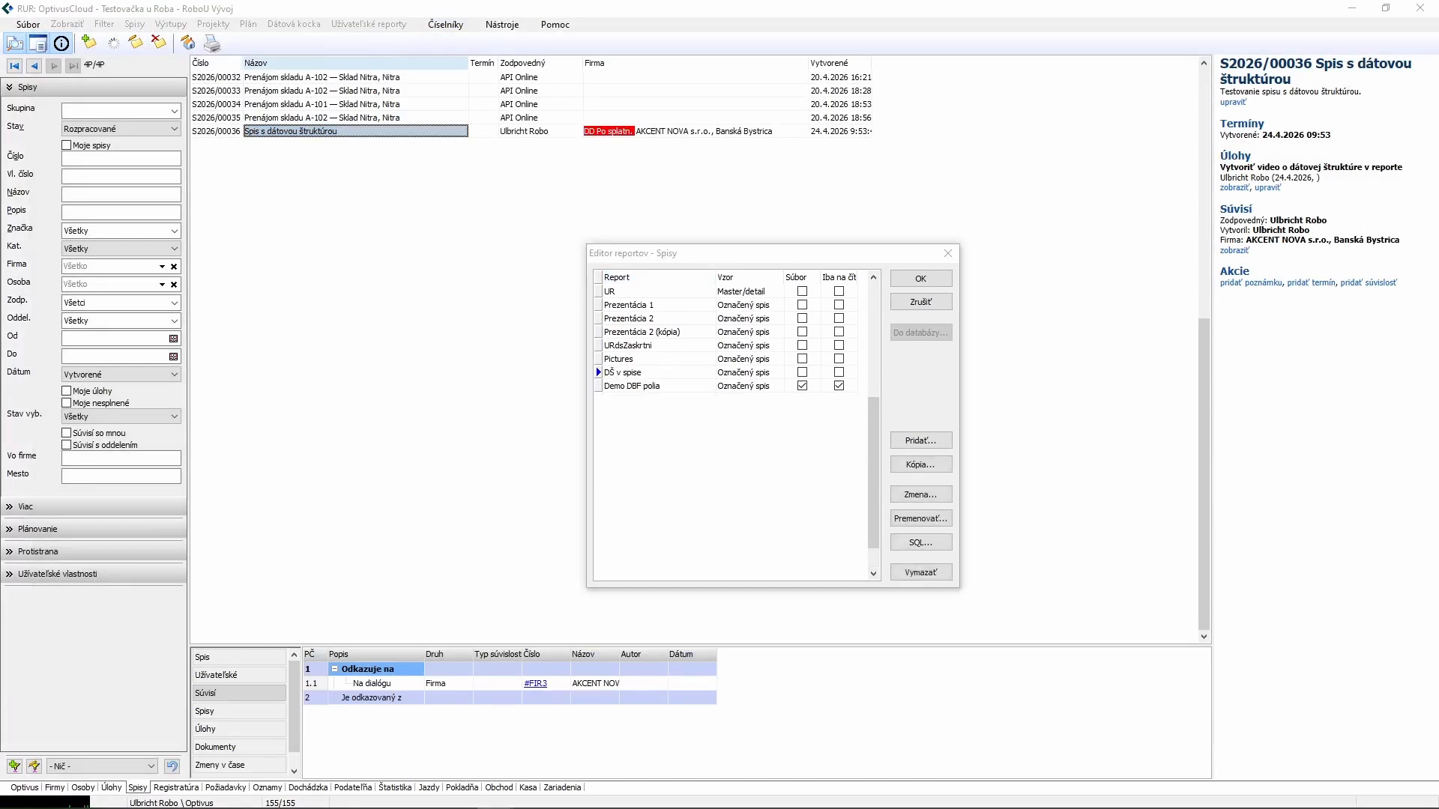
double_click(614, 173)
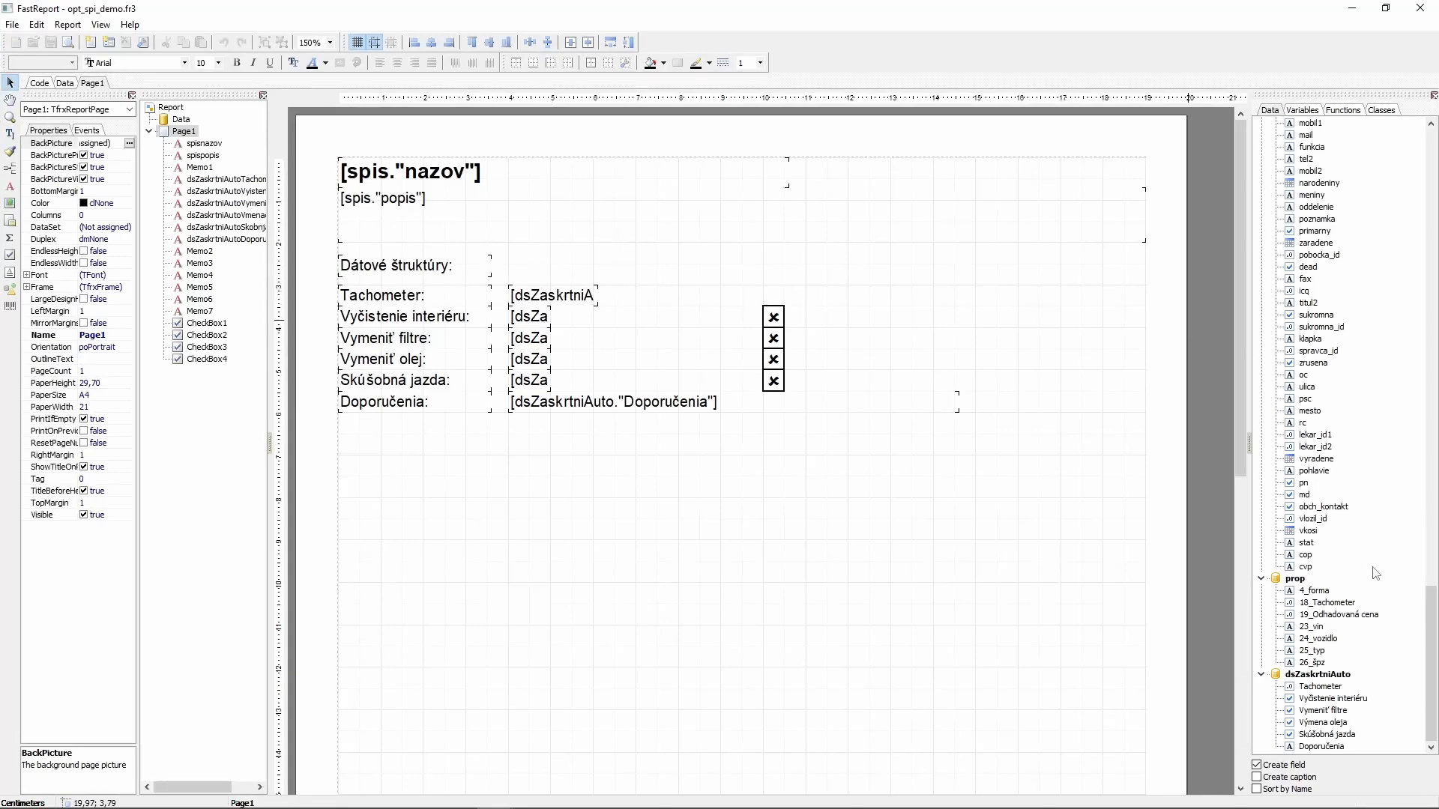
Step: Place the spis dataset's vytvorene field below the existing fields, about 0.6 cm across and 7.7 cm down the page
drag(1432, 597, 1418, 139)
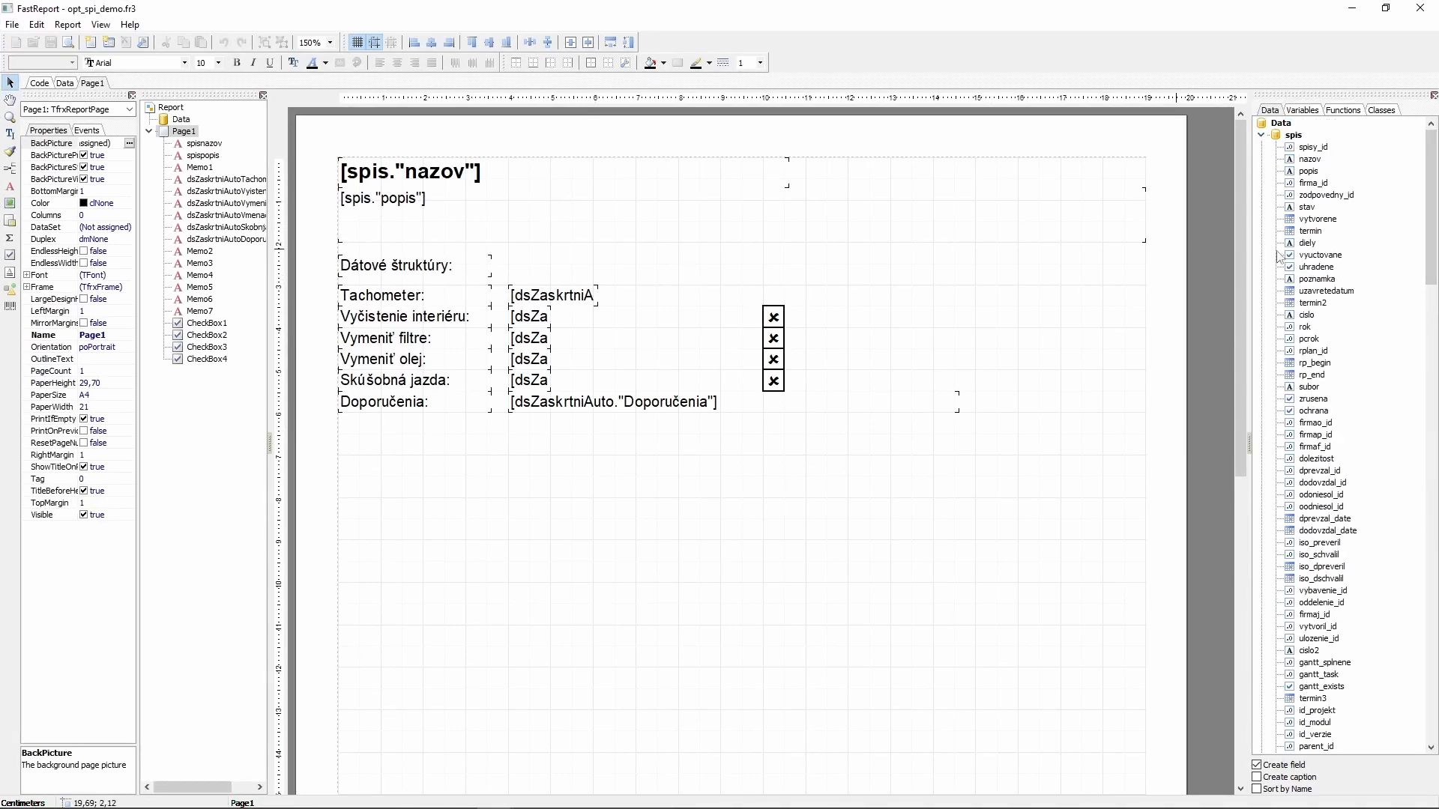
drag(1329, 222, 369, 495)
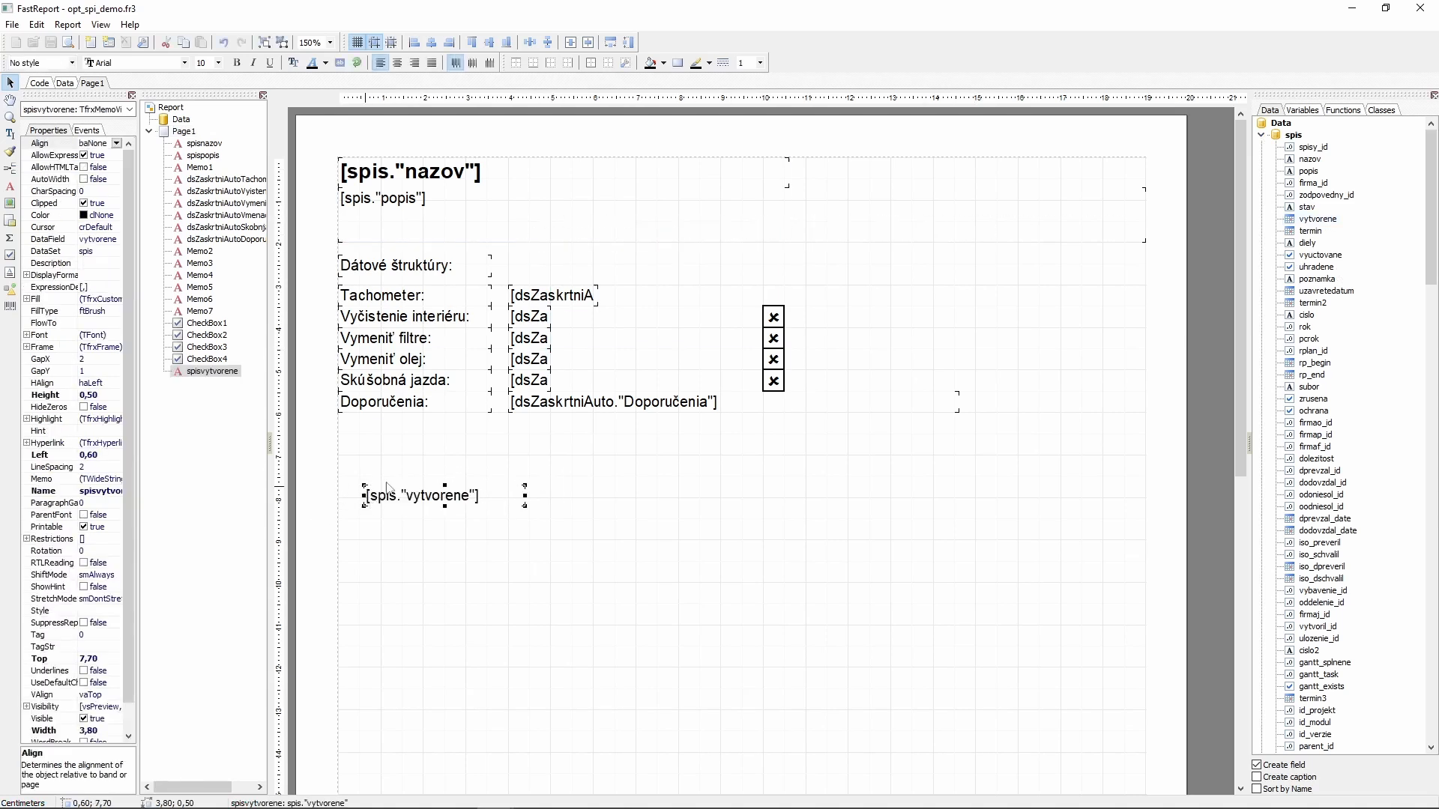
Step: Place dsZaskrtniAuto's Doporučenia field below vytvorene, about 9.1 cm down, with Vyčistenie interiéru left-aligned beneath it at about 9.7 cm
click(1261, 137)
click(1262, 195)
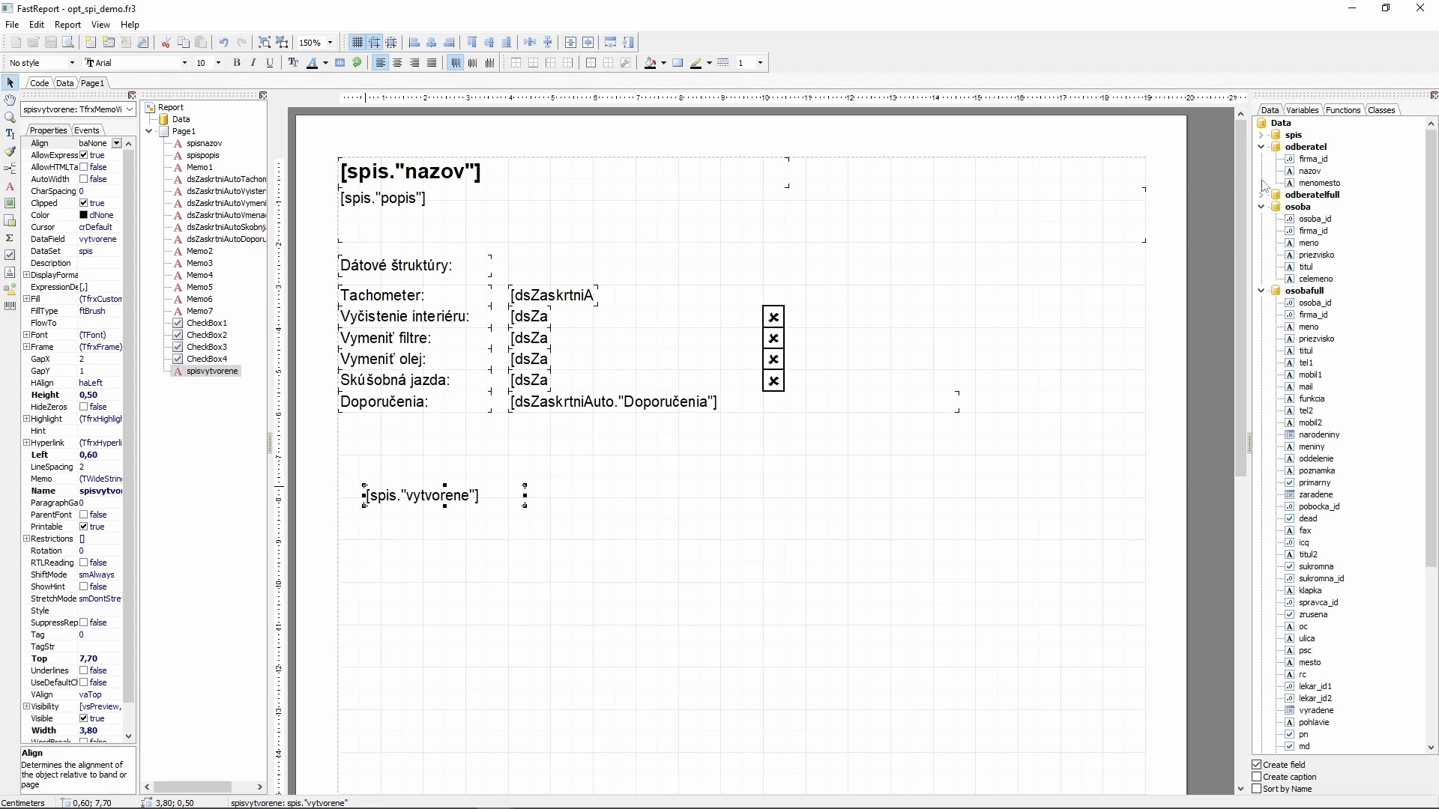
click(1262, 147)
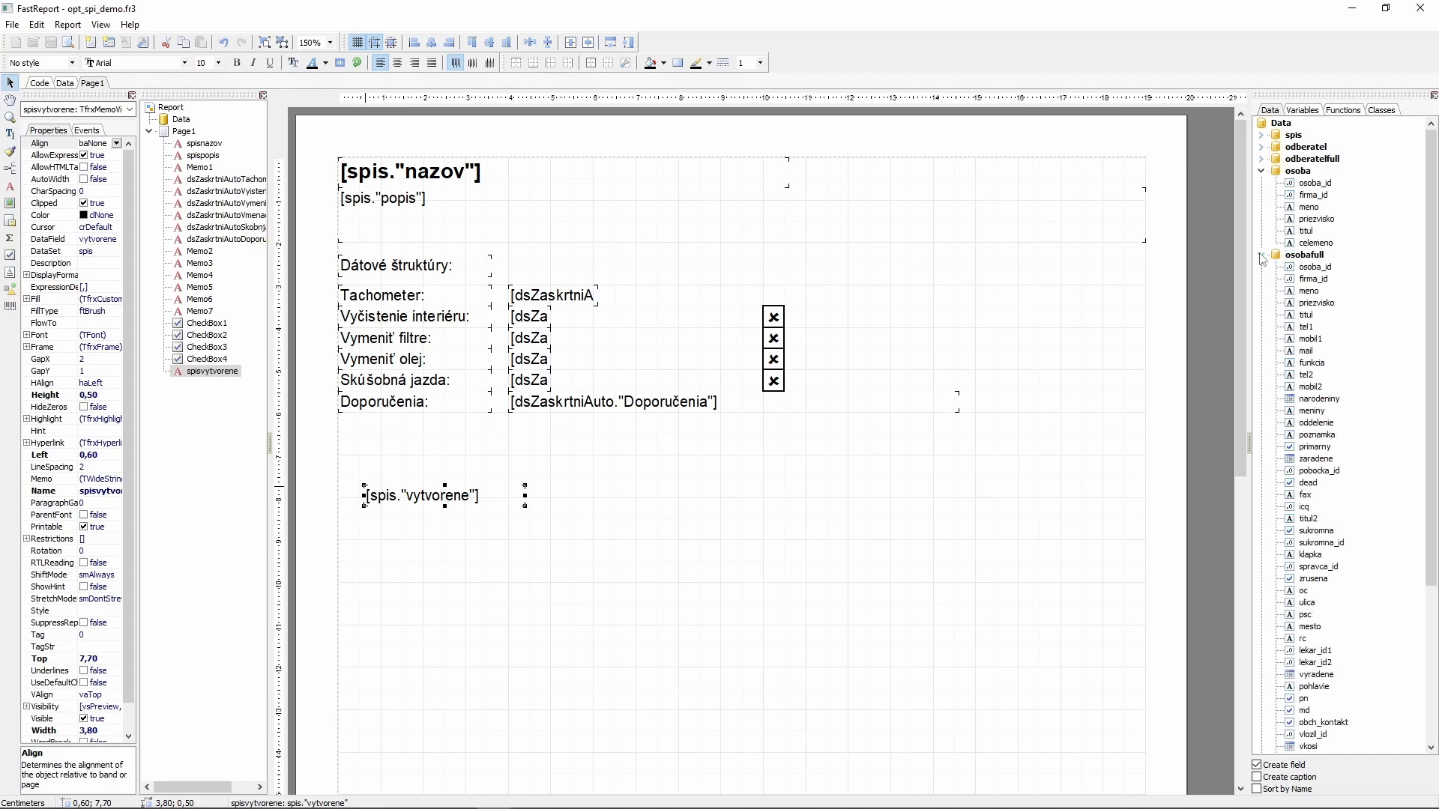
click(1262, 256)
click(1261, 171)
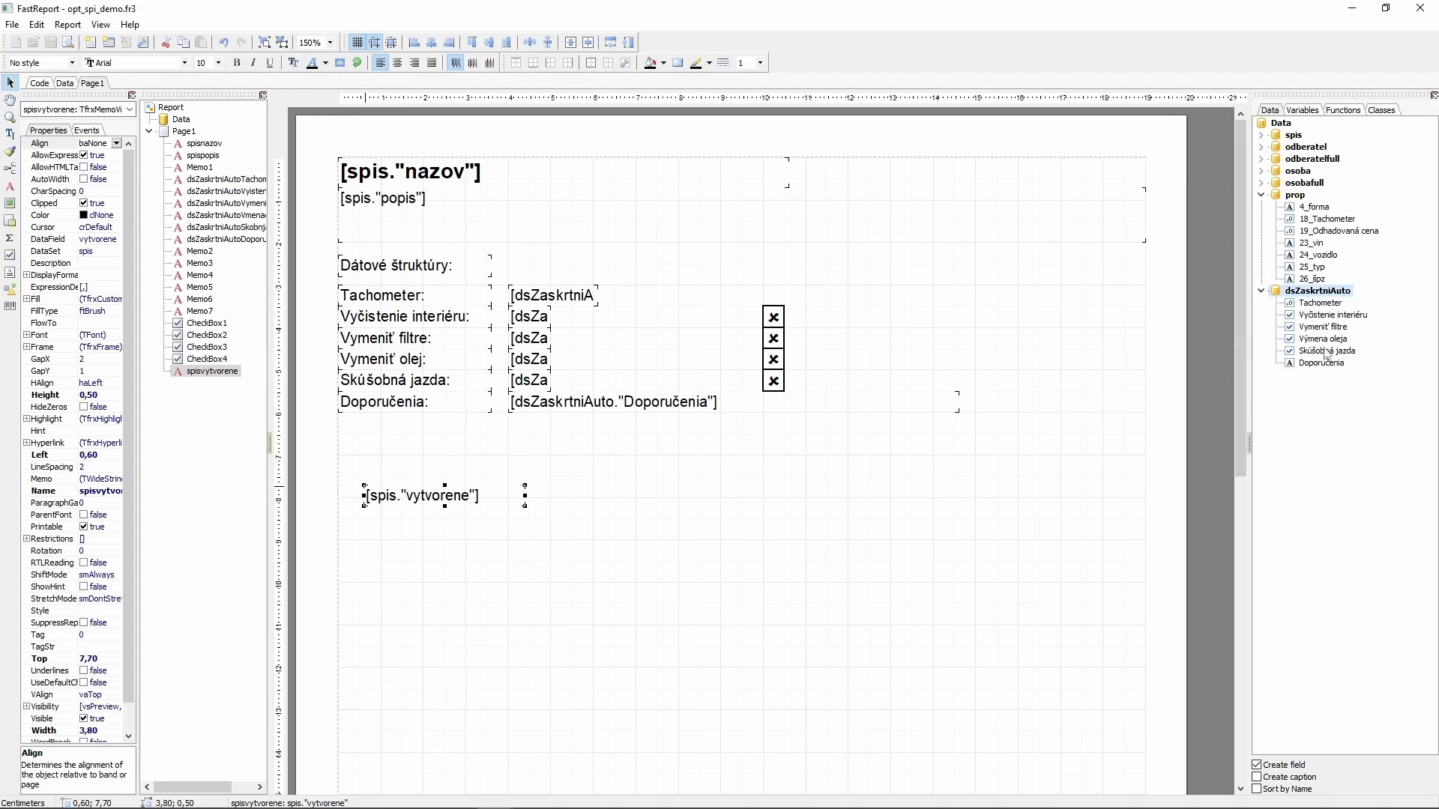
drag(1323, 363, 391, 555)
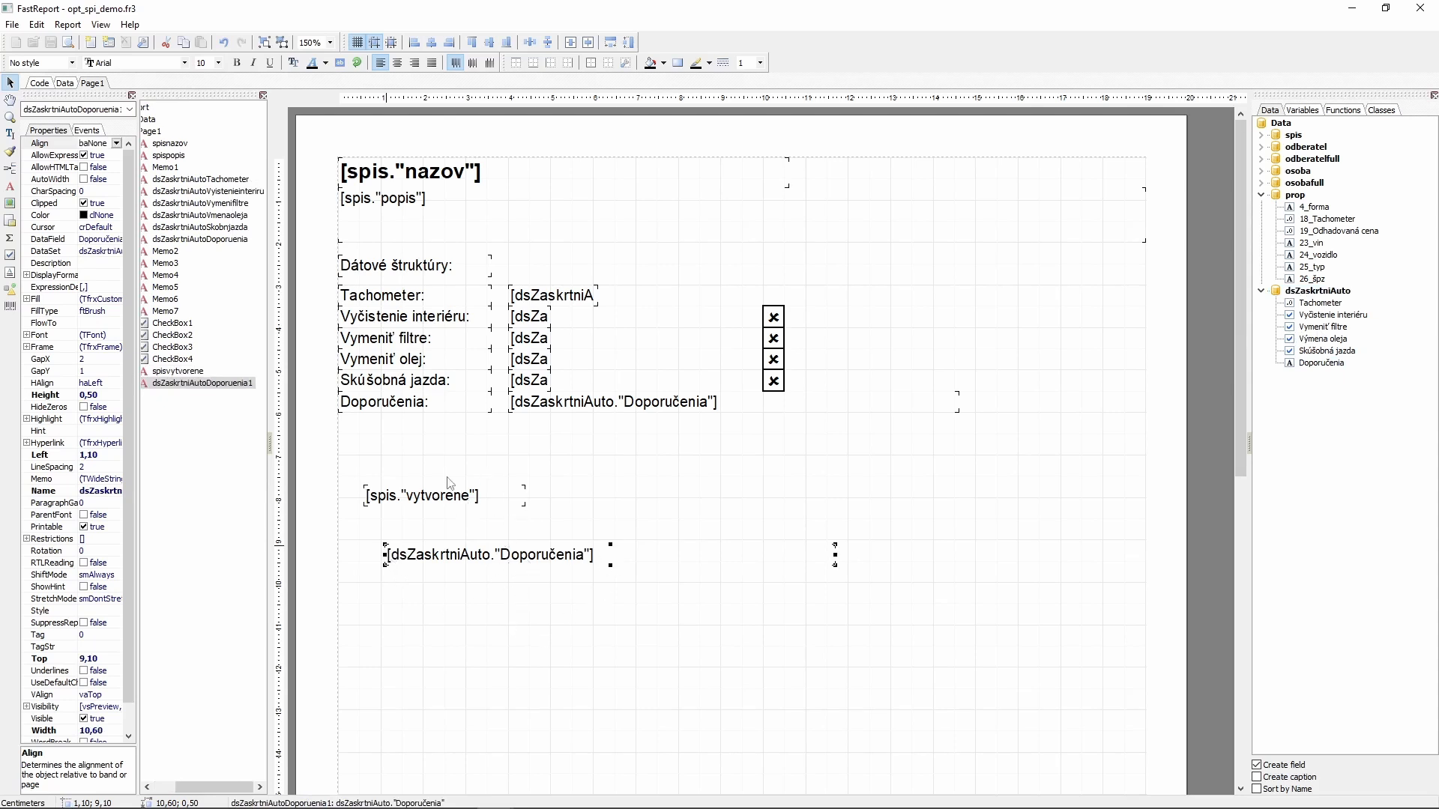
drag(1330, 321, 424, 624)
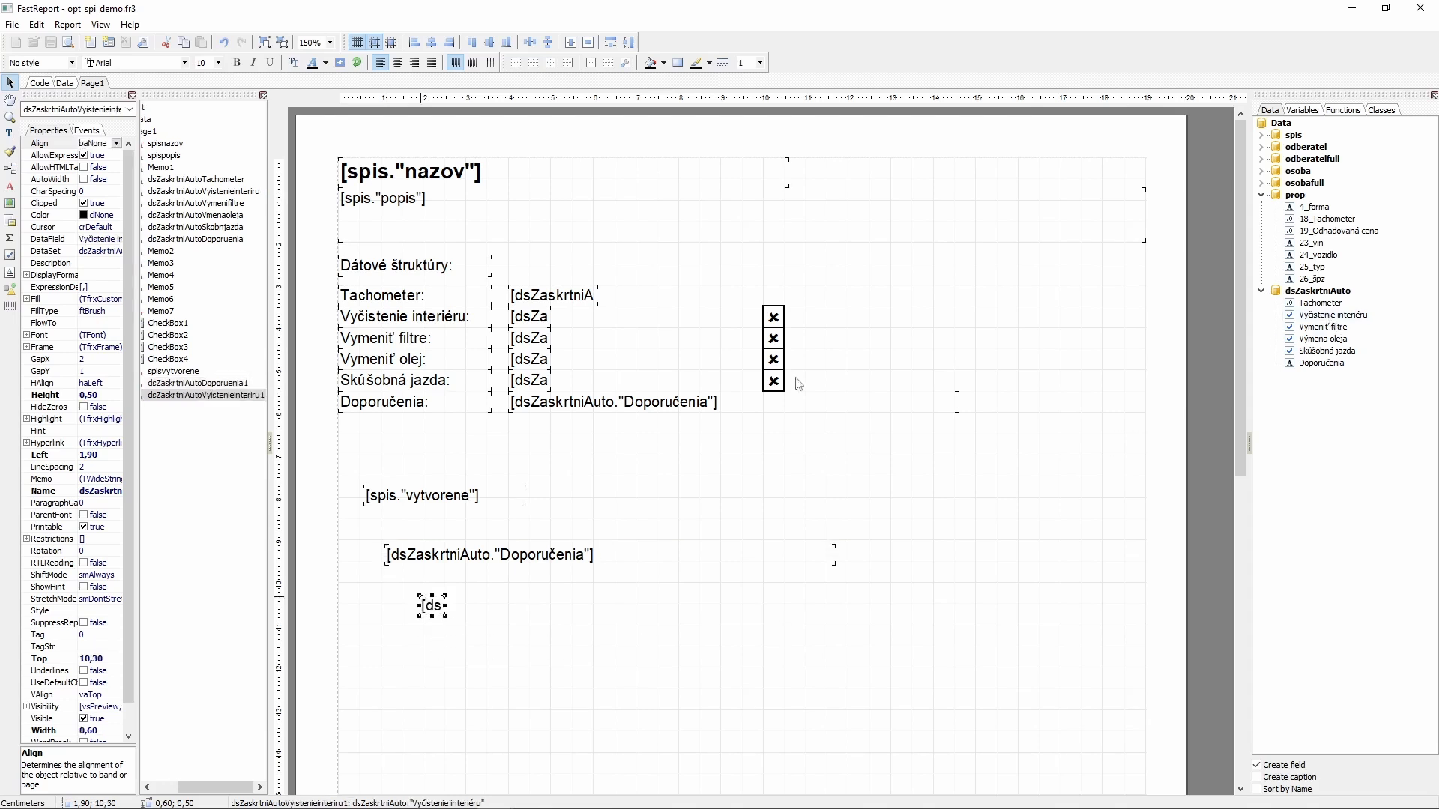
drag(437, 609, 403, 583)
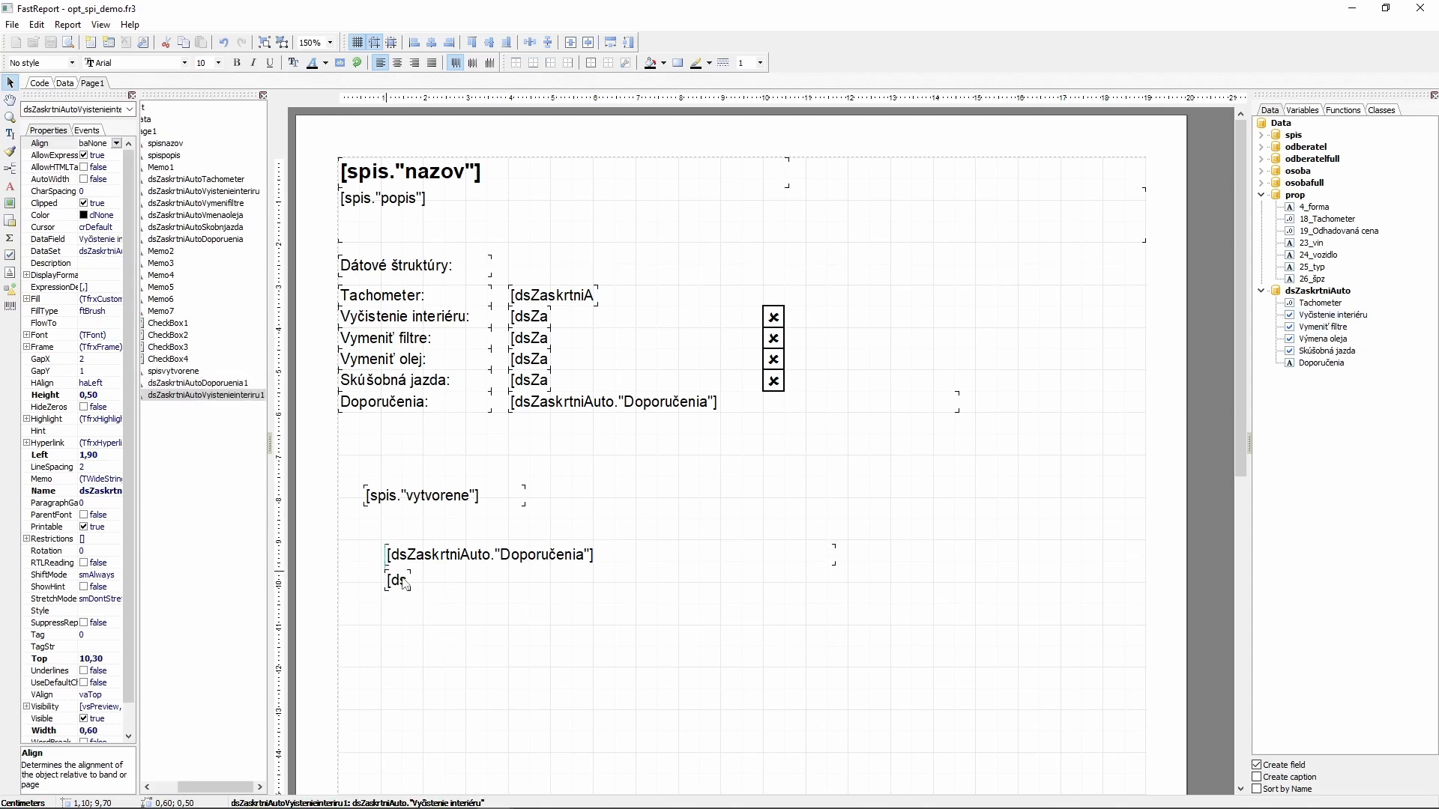
Step: Preview the report to check the values of the three added fields, and close the preview
click(12, 25)
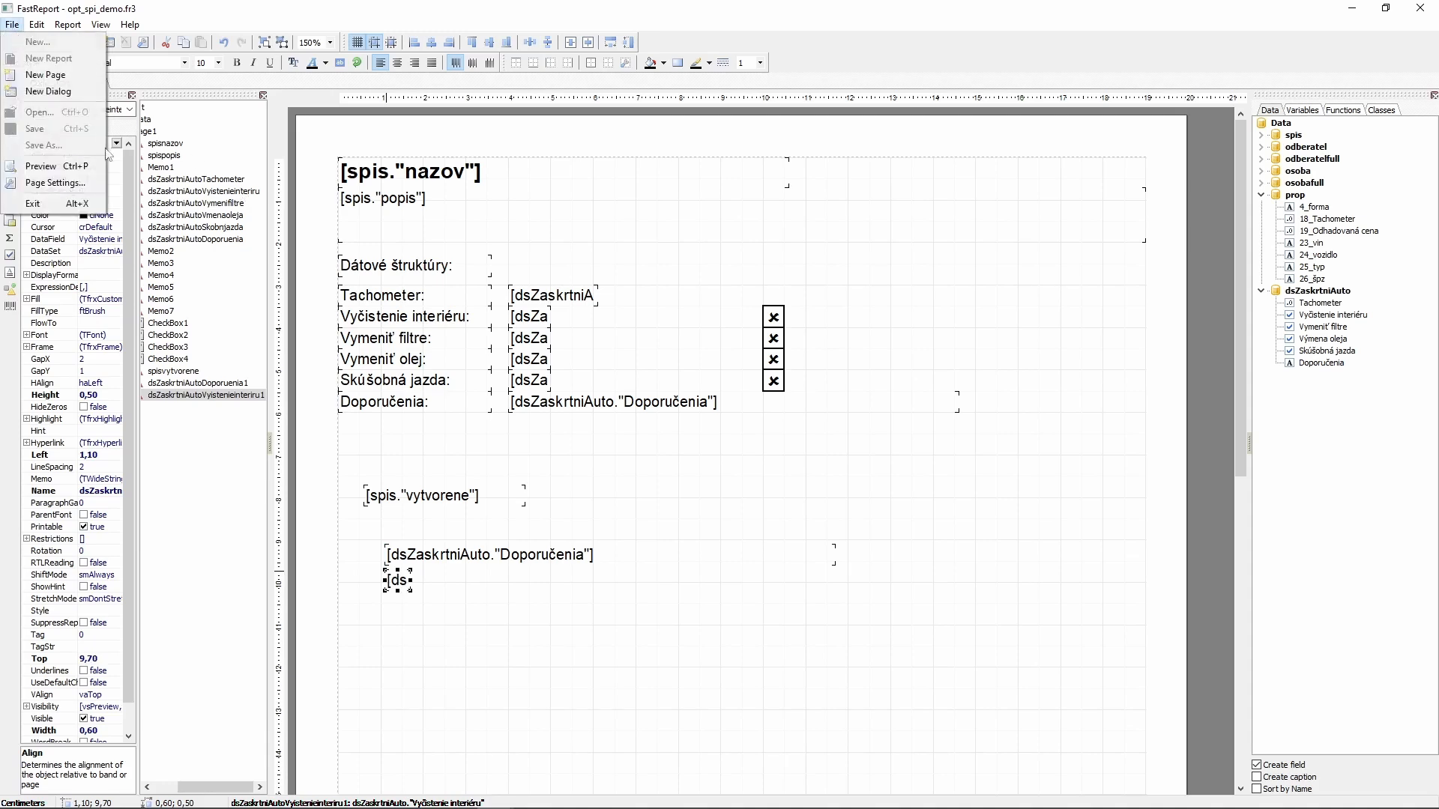
click(49, 184)
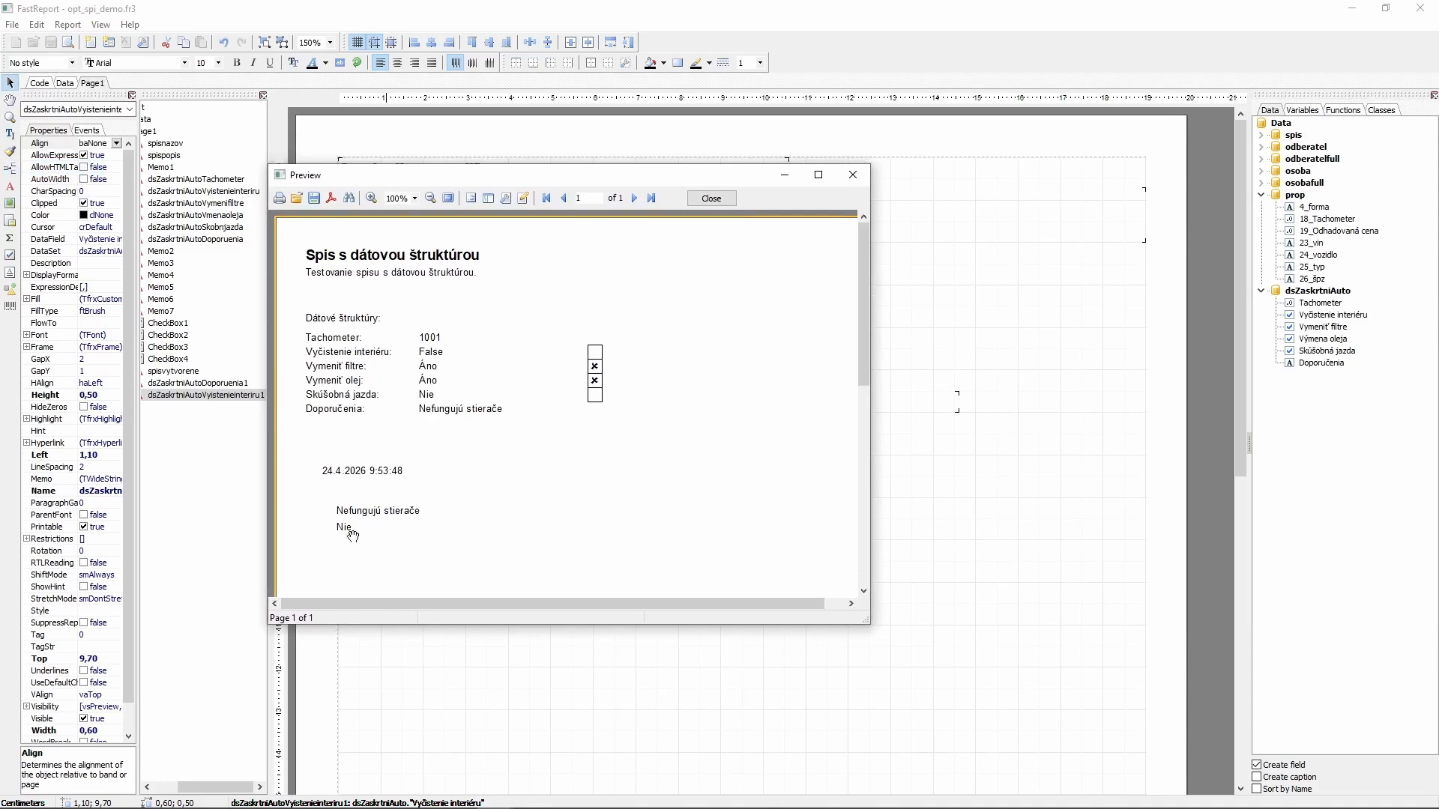
click(708, 202)
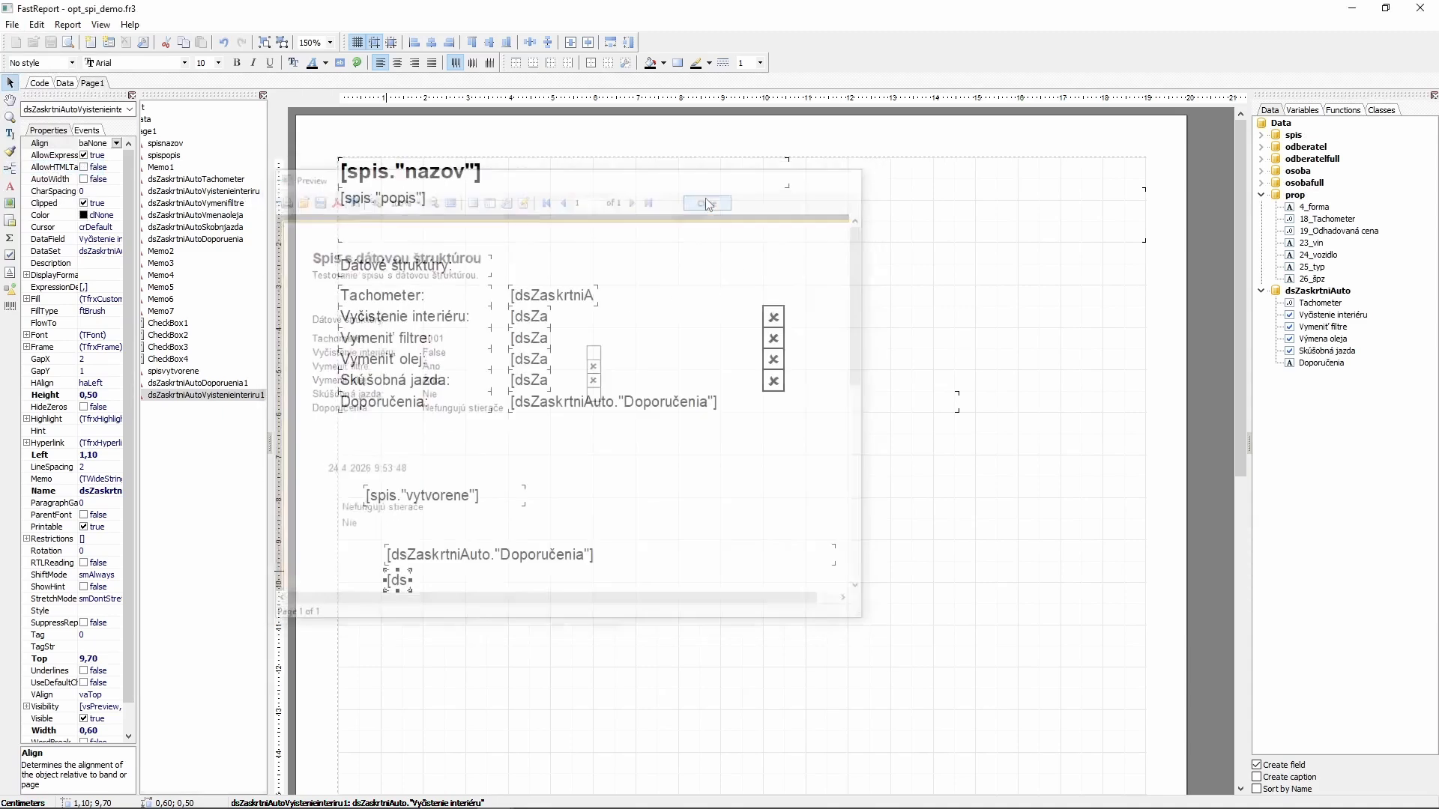
Step: Add a check box object about 0.5 cm square below the Vyčistenie interiéru field and give it all frame lines
click(775, 318)
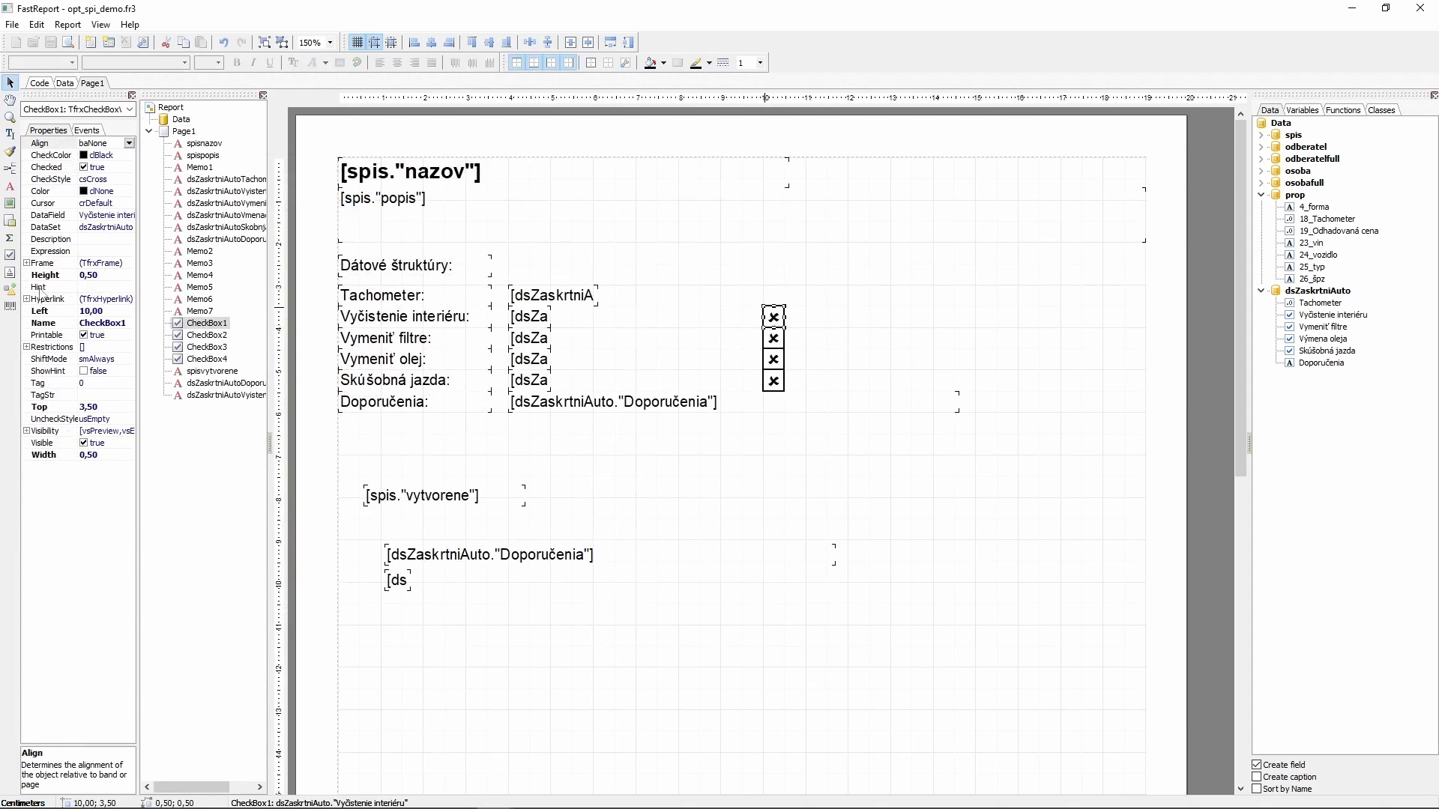
click(10, 256)
click(389, 604)
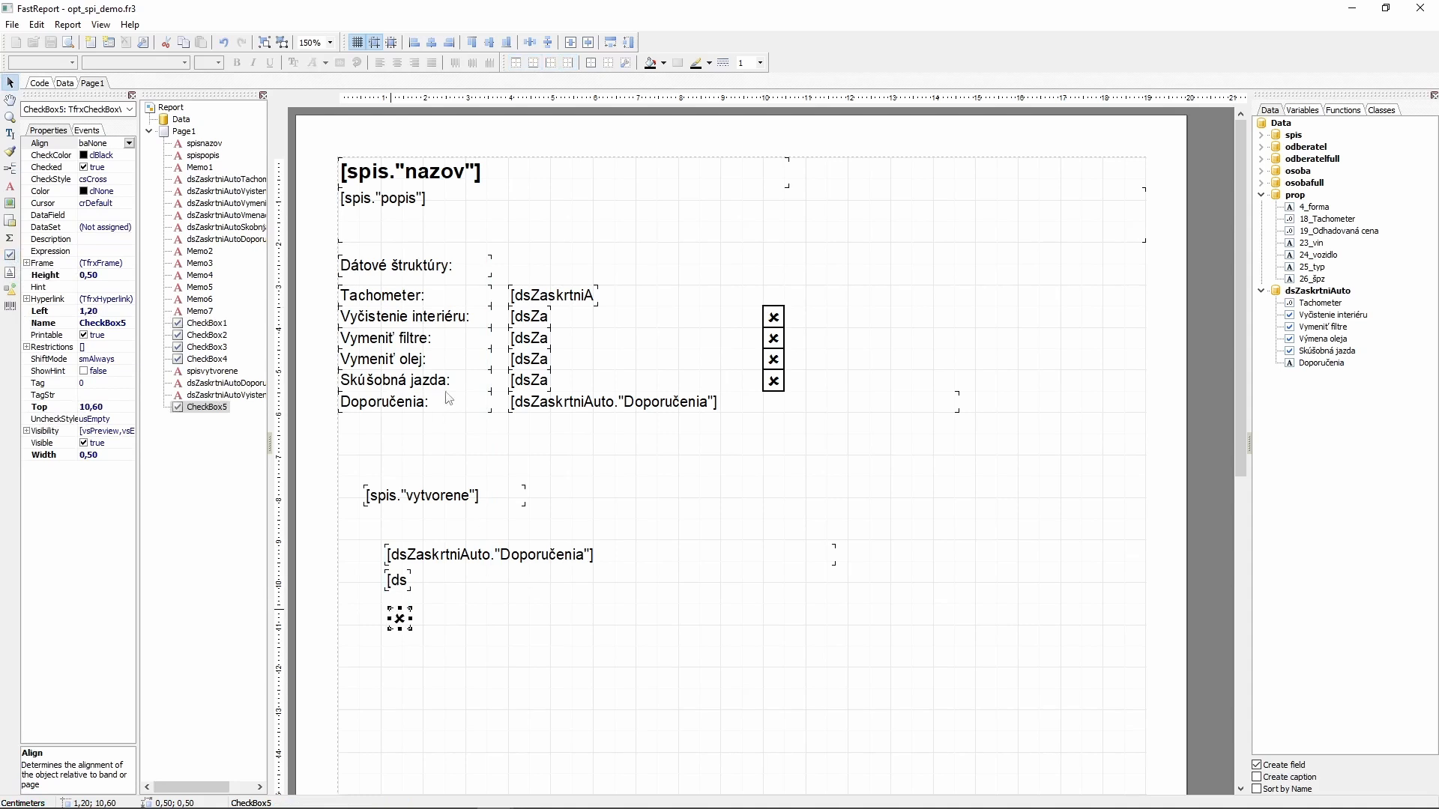
click(591, 65)
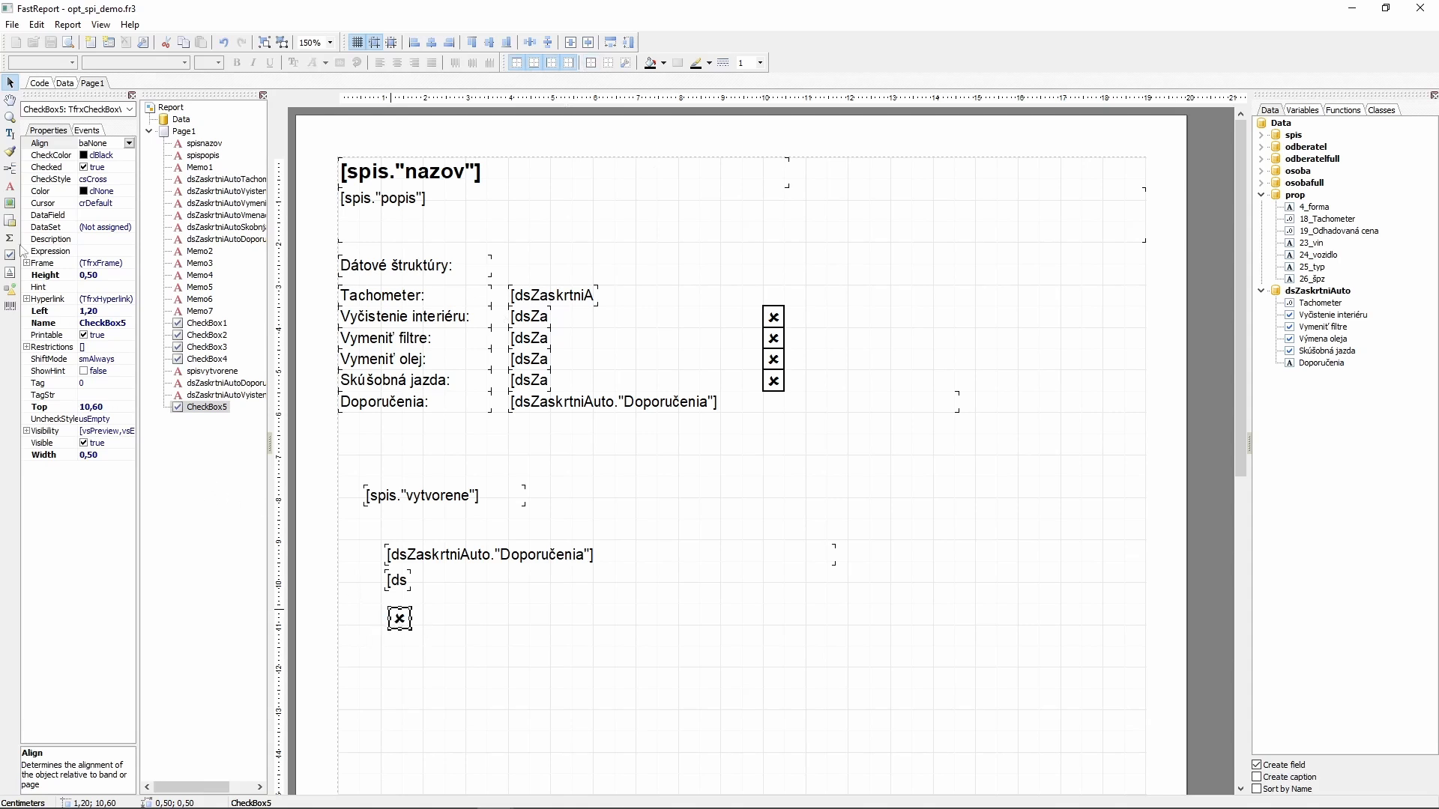
Step: Bind the new check box to the dsZaskrtniAuto dataset and its Vyčistenie interiéru field
click(112, 227)
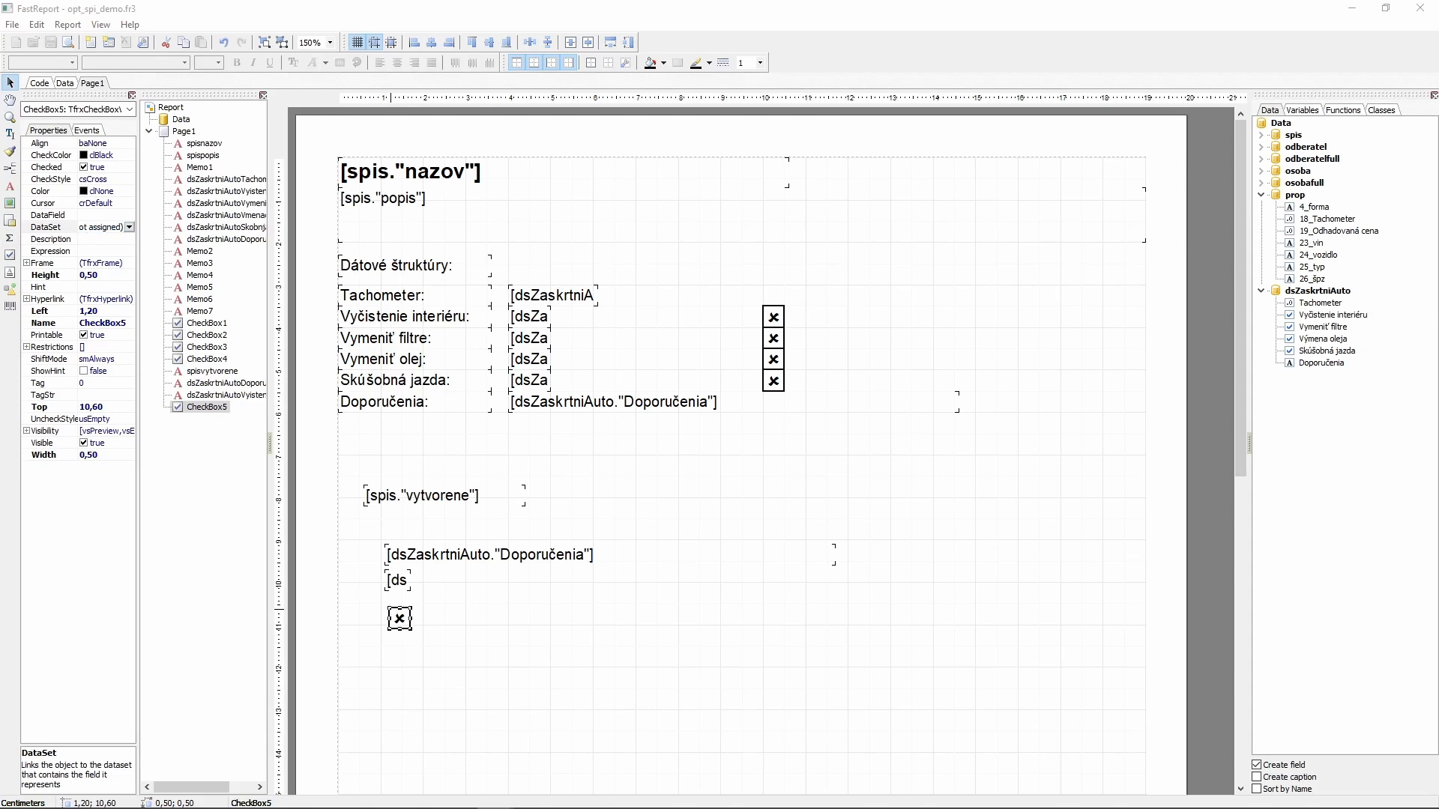
click(1435, 323)
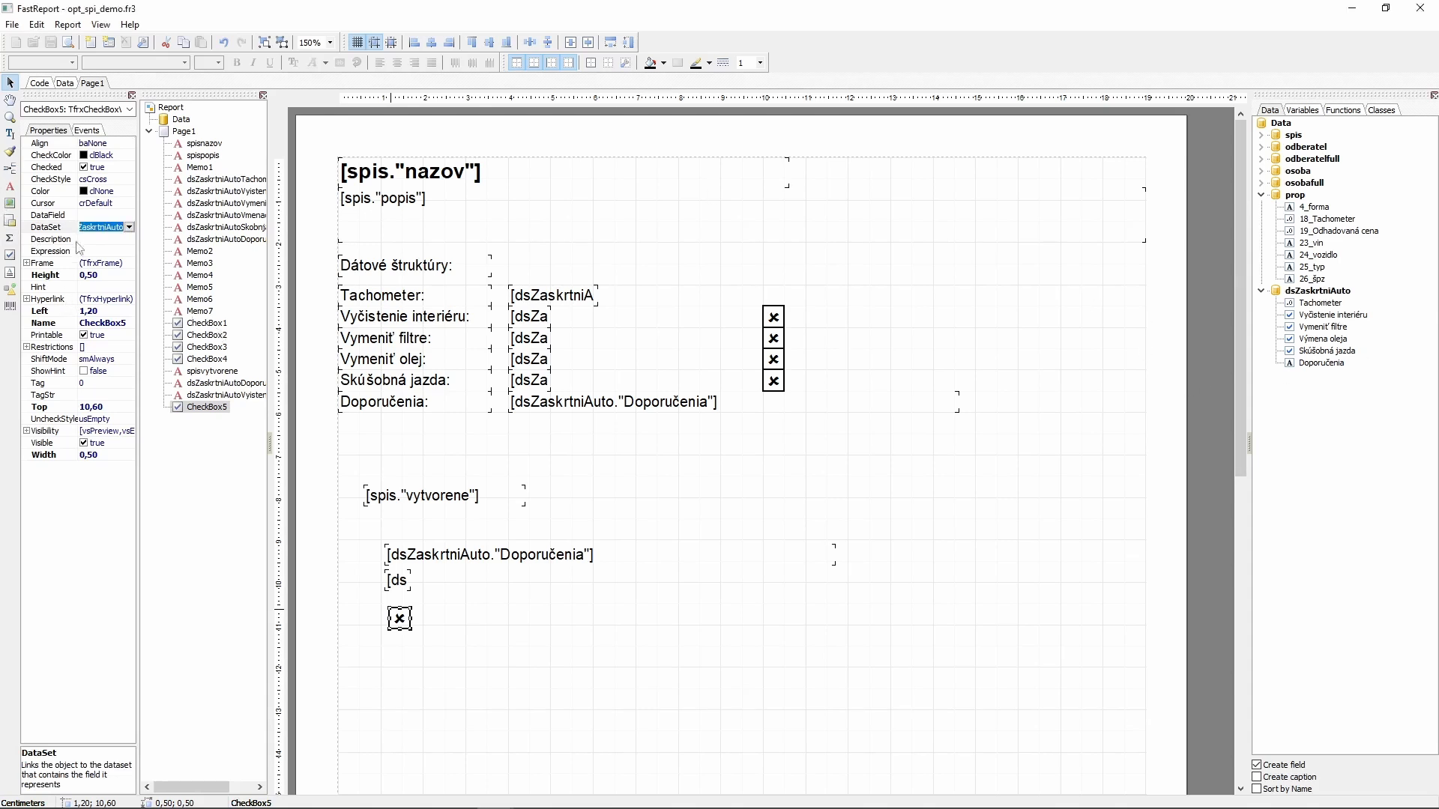
click(107, 216)
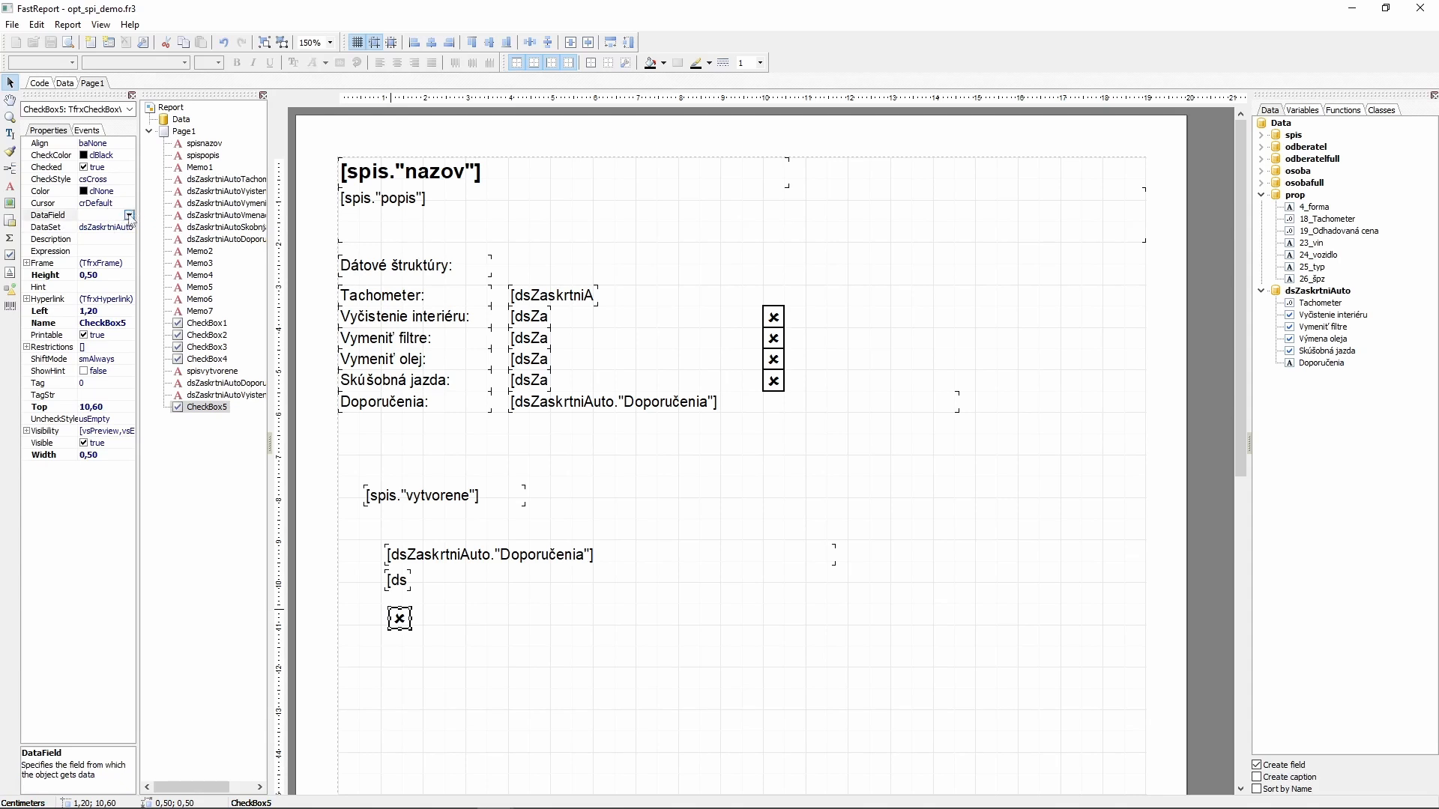
click(129, 216)
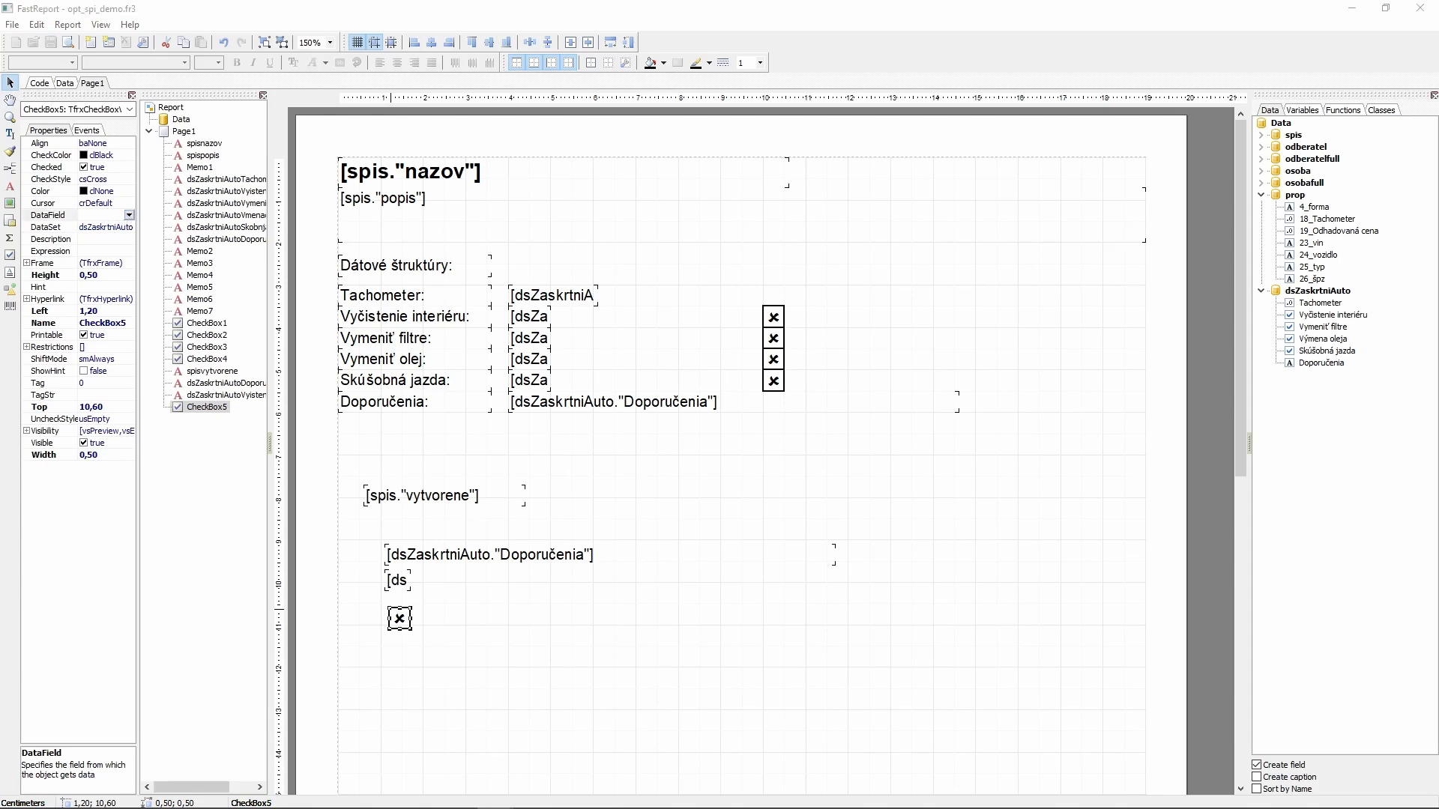
click(105, 239)
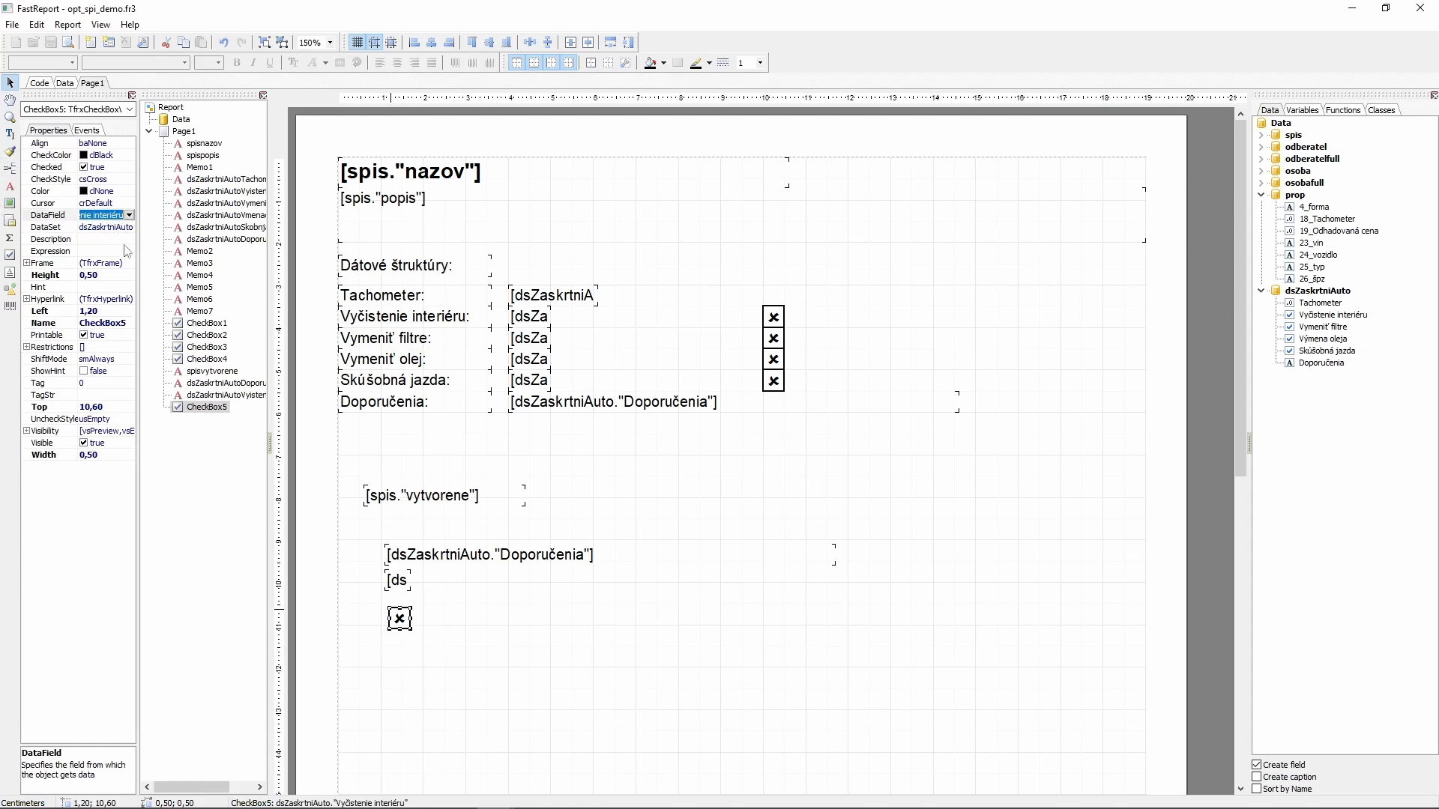
Step: Preview the report and position the preview window so the bound check box can be examined beside the design
click(12, 24)
click(46, 166)
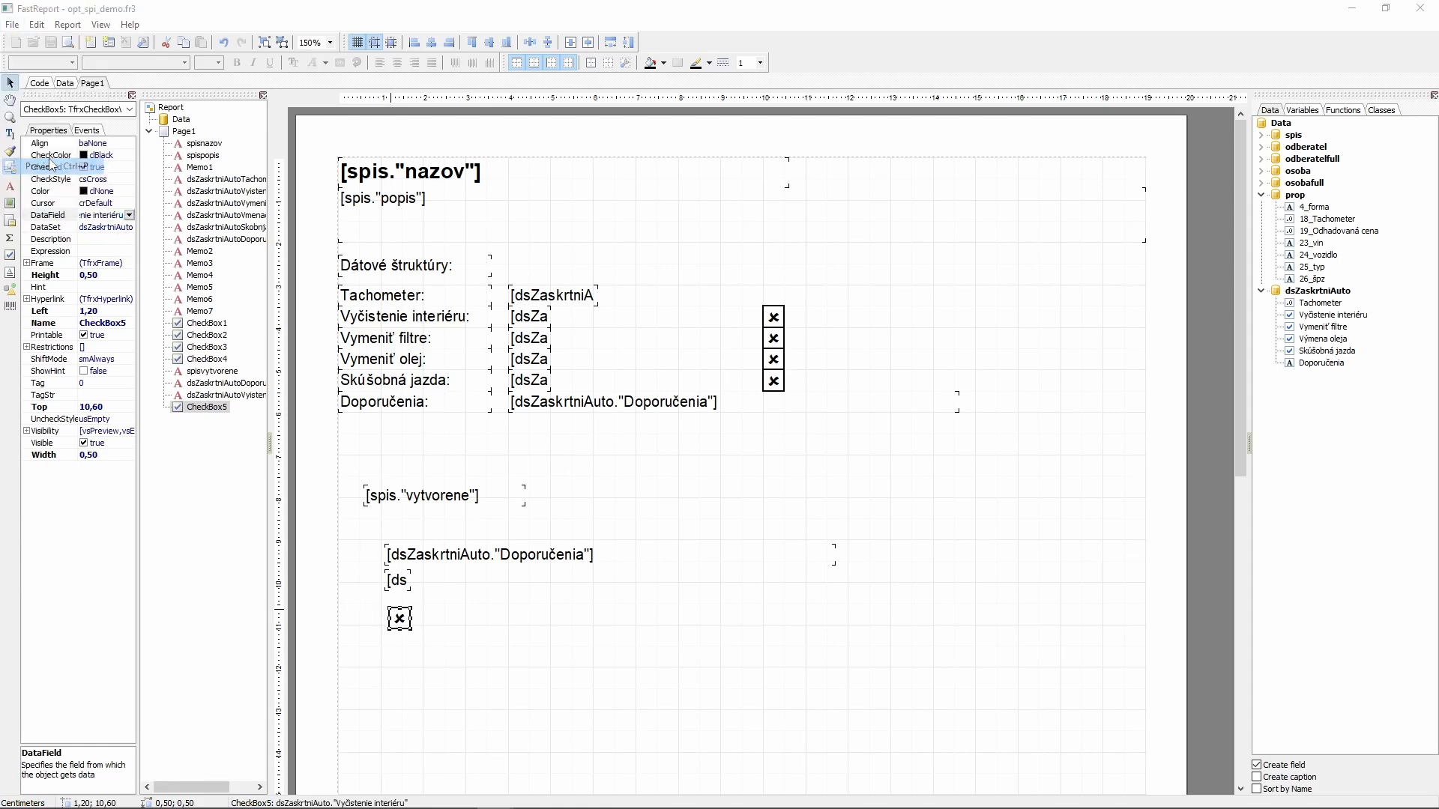
drag(1438, 69, 514, 156)
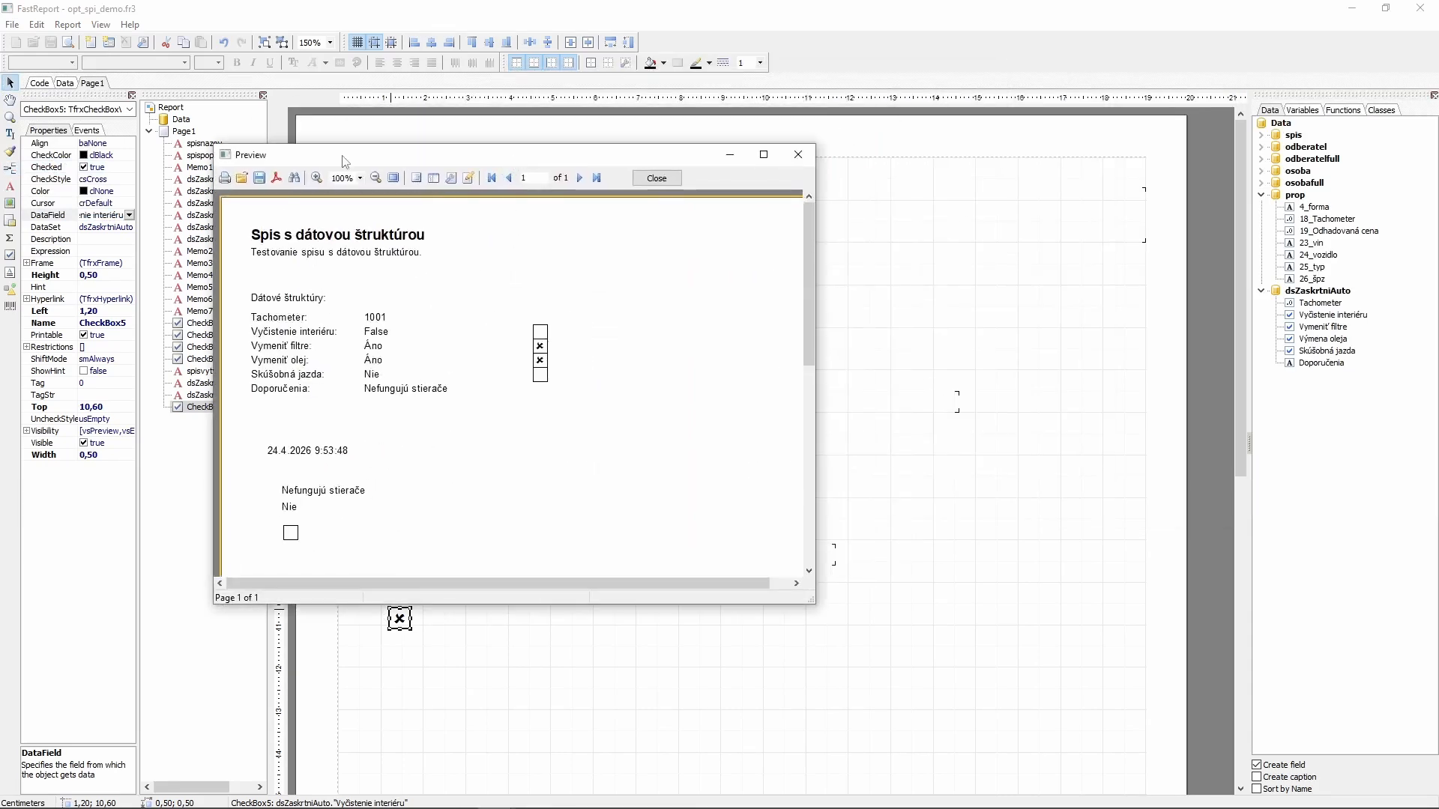
drag(345, 161, 582, 160)
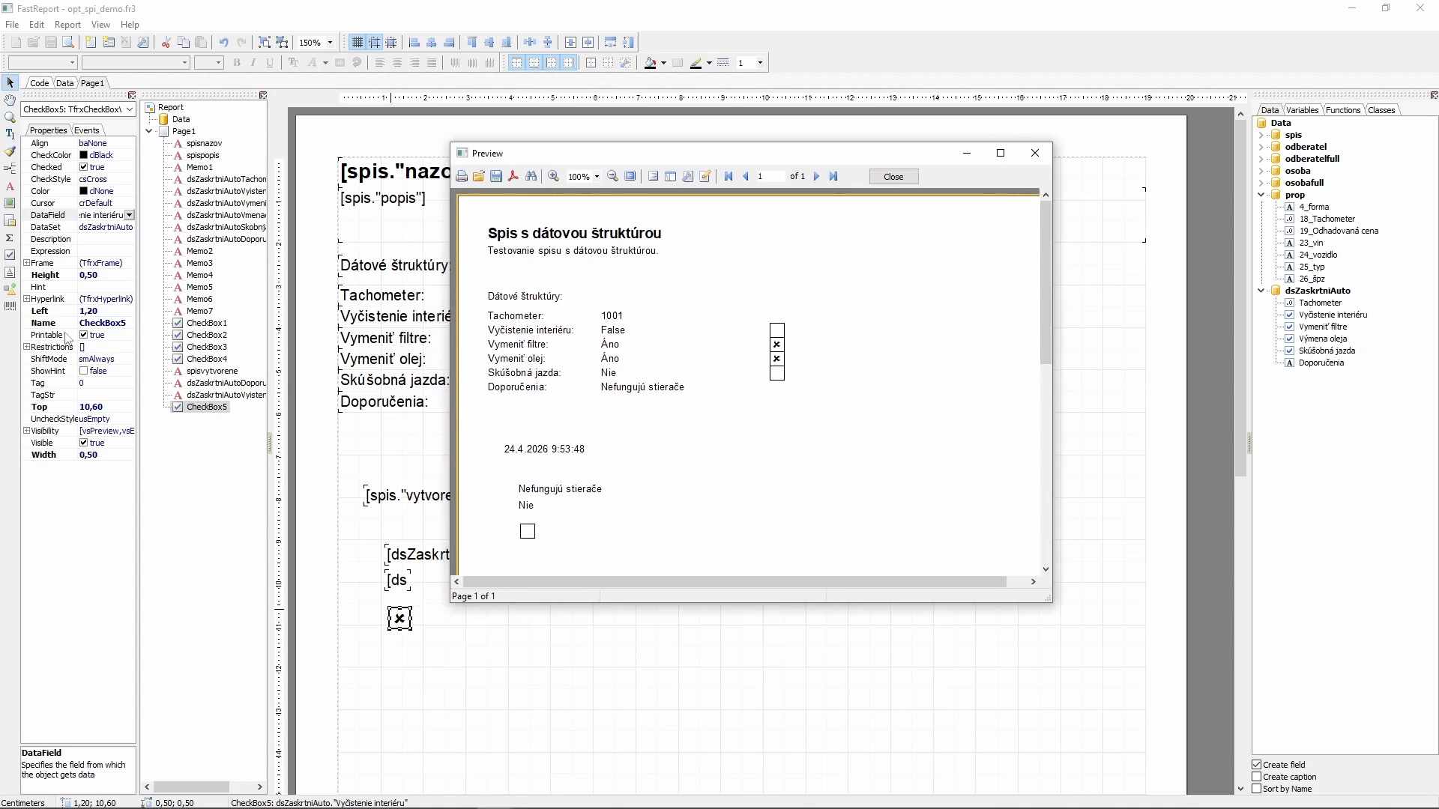